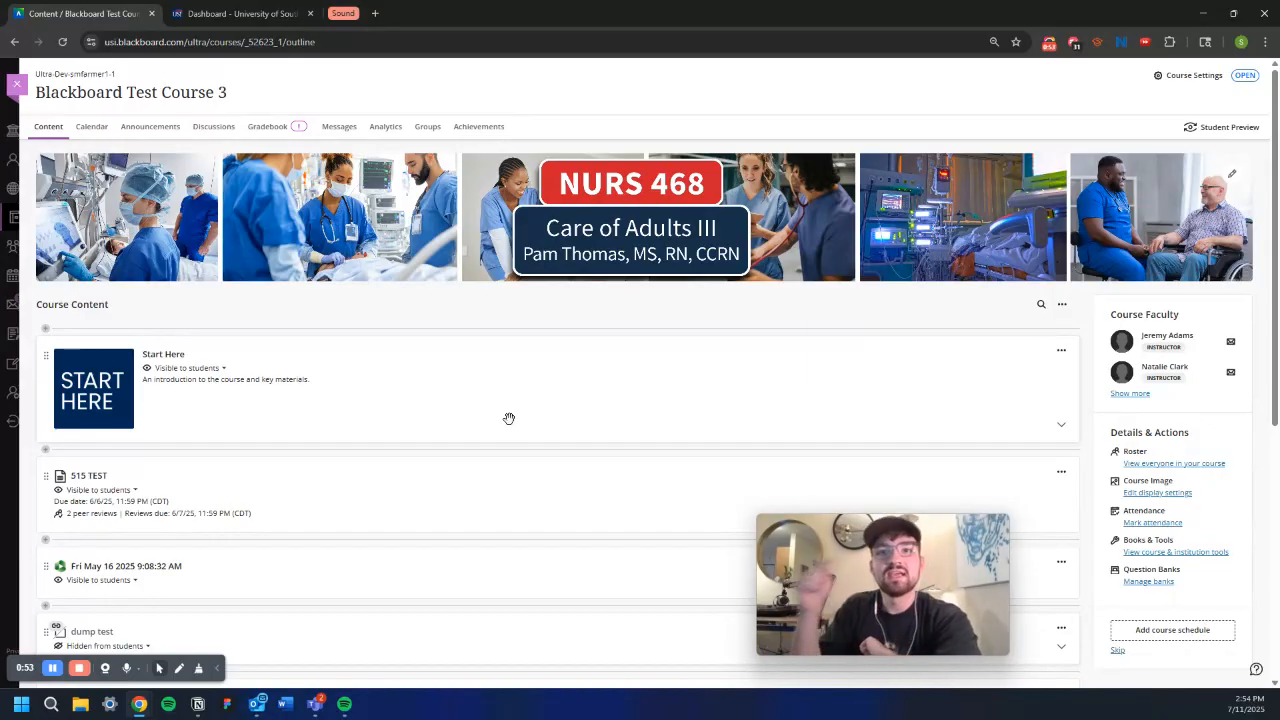
Switch to the myUSI portal, search for "Voicethread" and launch the VoiceThread tool.
{"action": "left_click", "coordinate": [240, 13]}
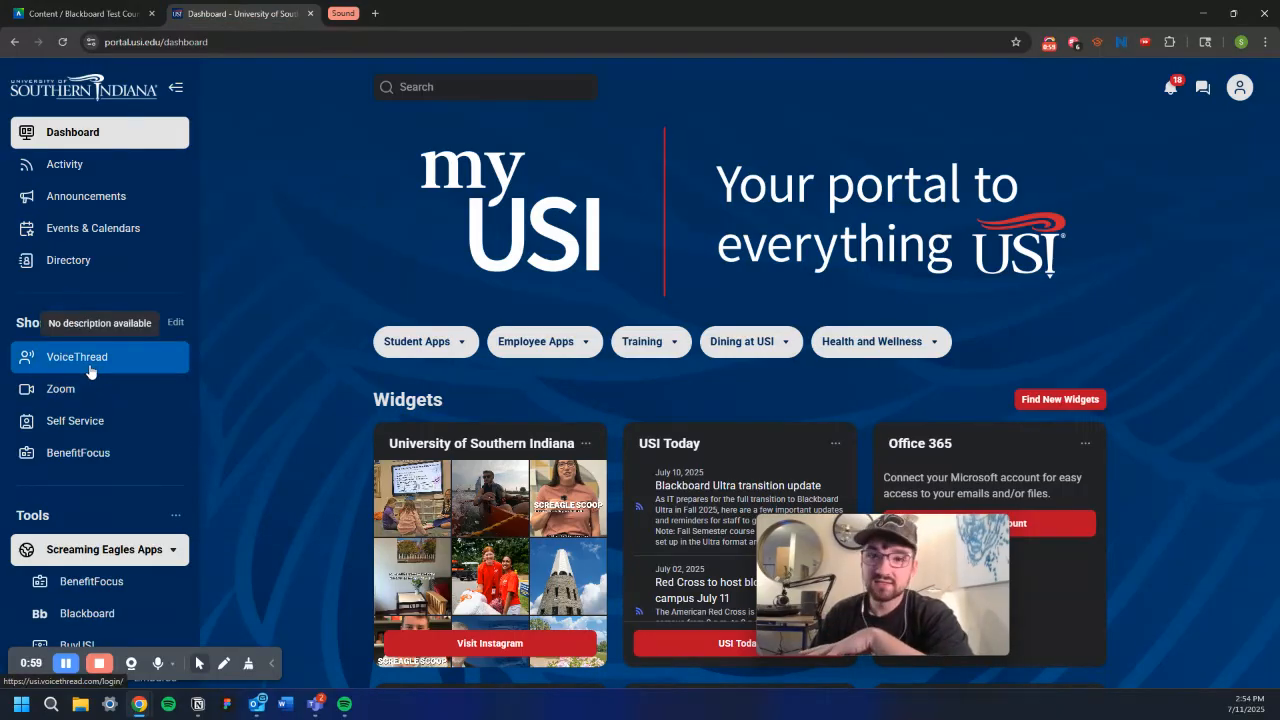
{"action": "left_click", "coordinate": [463, 88]}
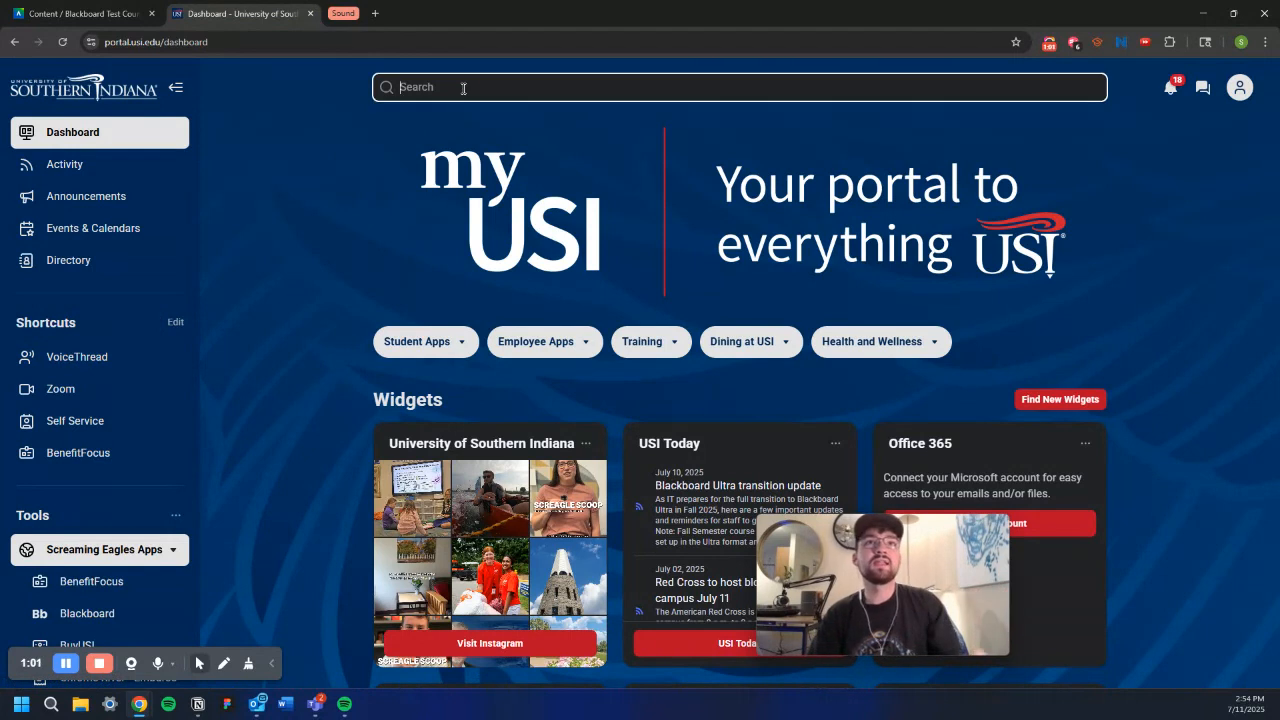
{"action": "type", "text": "Voicethread"}
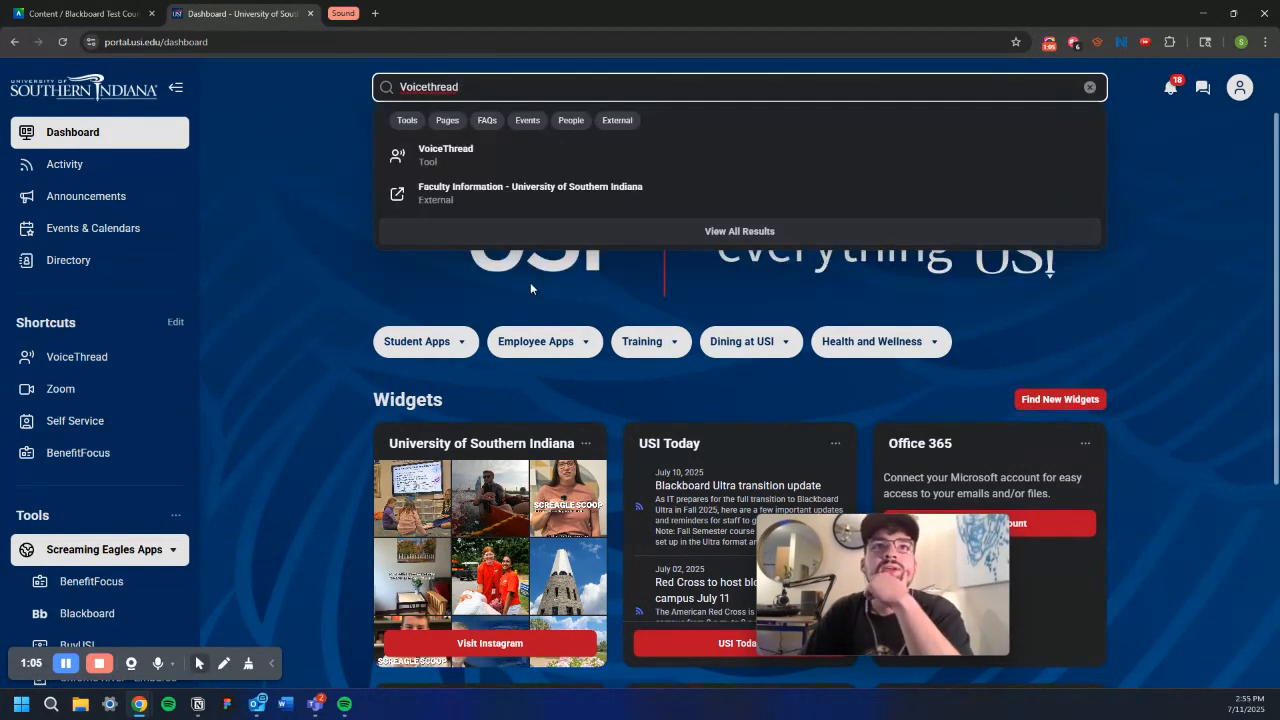
{"action": "left_click", "coordinate": [447, 157]}
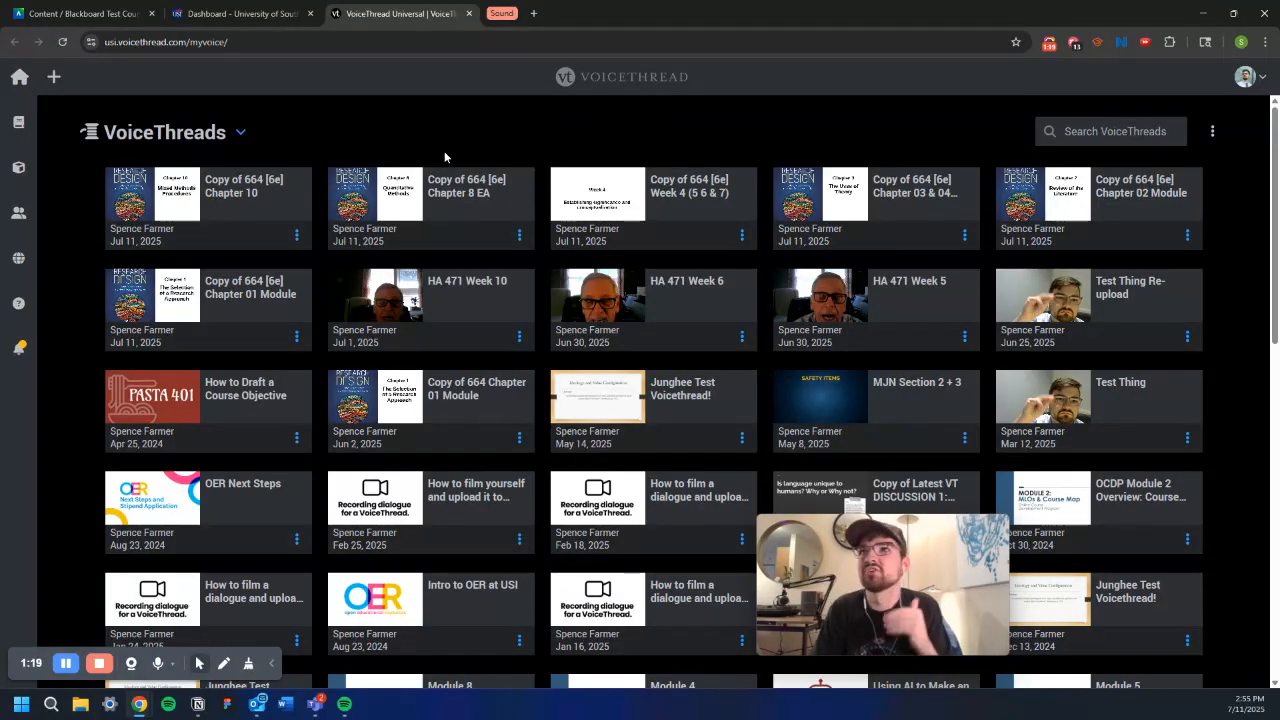
Open the "How to Draft a Course Objective" VoiceThread and its first comment.
{"action": "left_click", "coordinate": [1123, 131]}
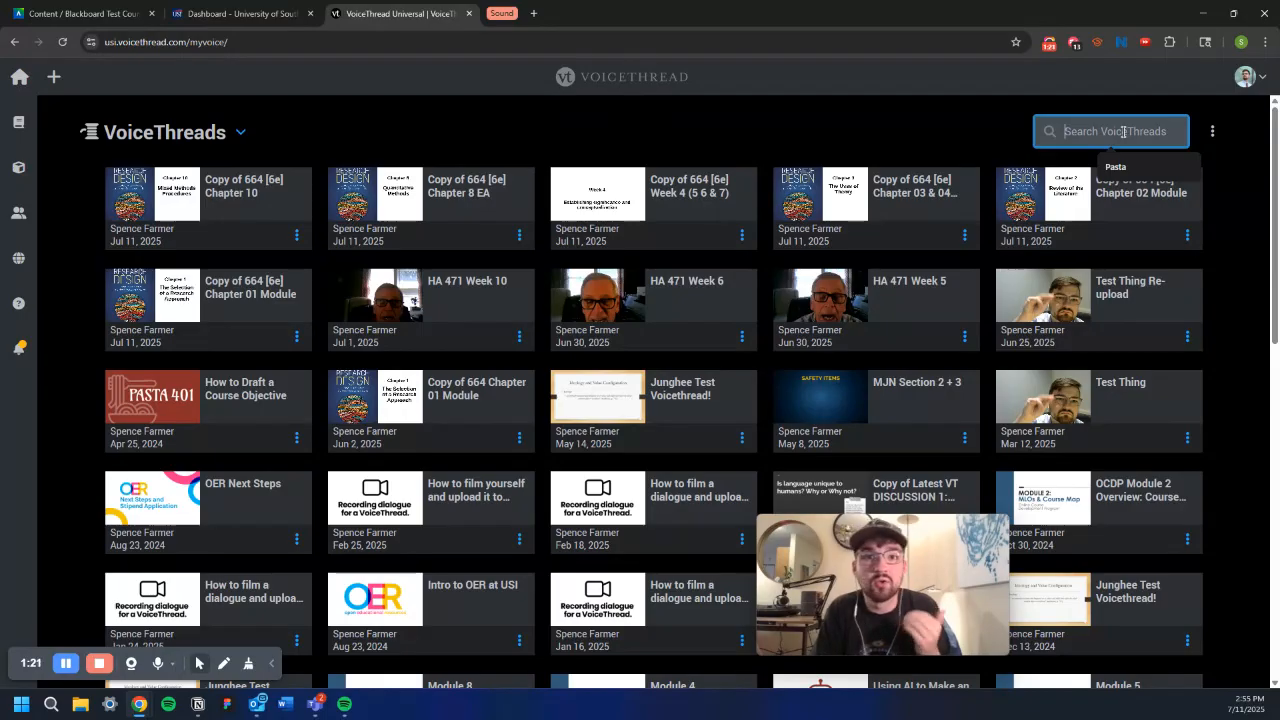
{"action": "left_click", "coordinate": [672, 107]}
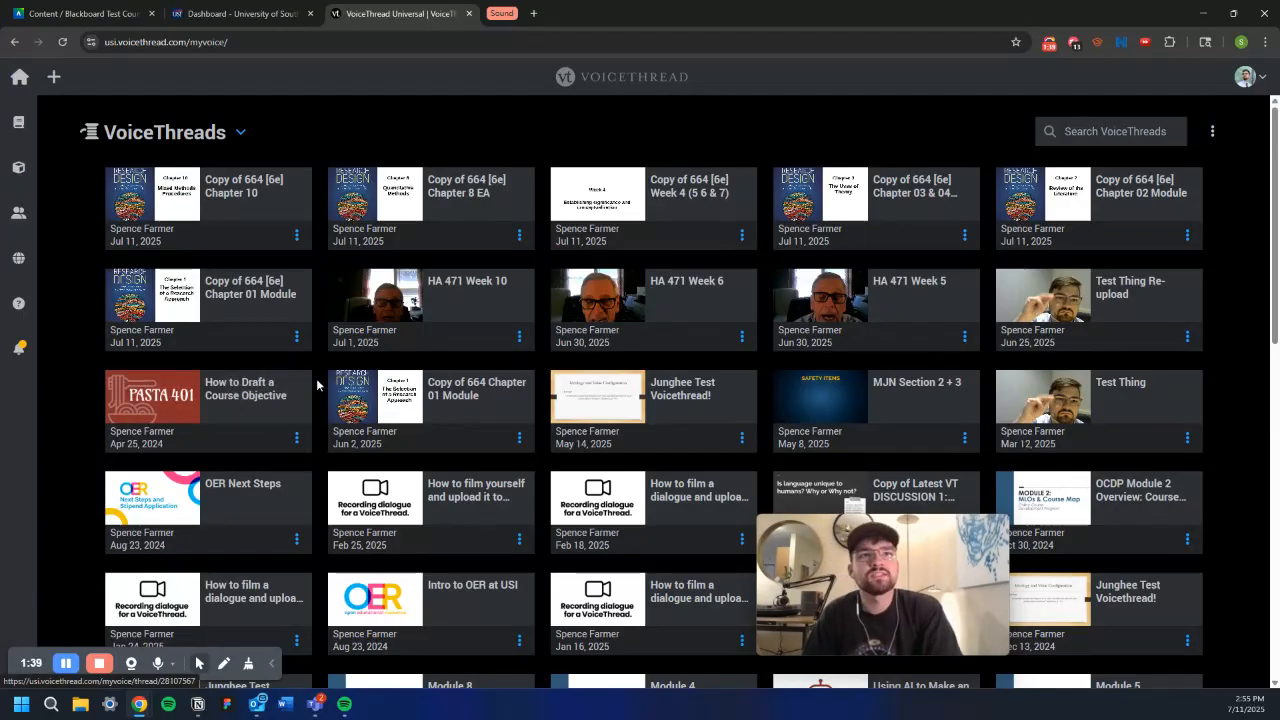
{"action": "left_click", "coordinate": [207, 411]}
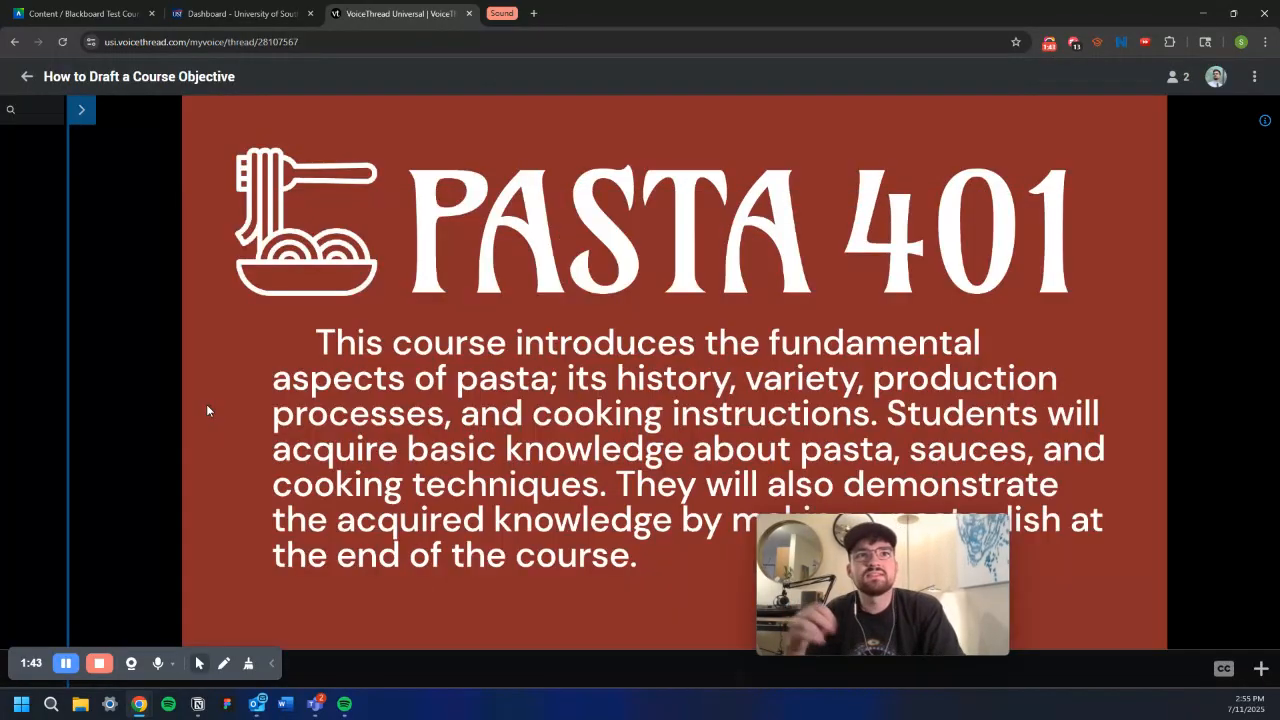
{"action": "left_click", "coordinate": [31, 365]}
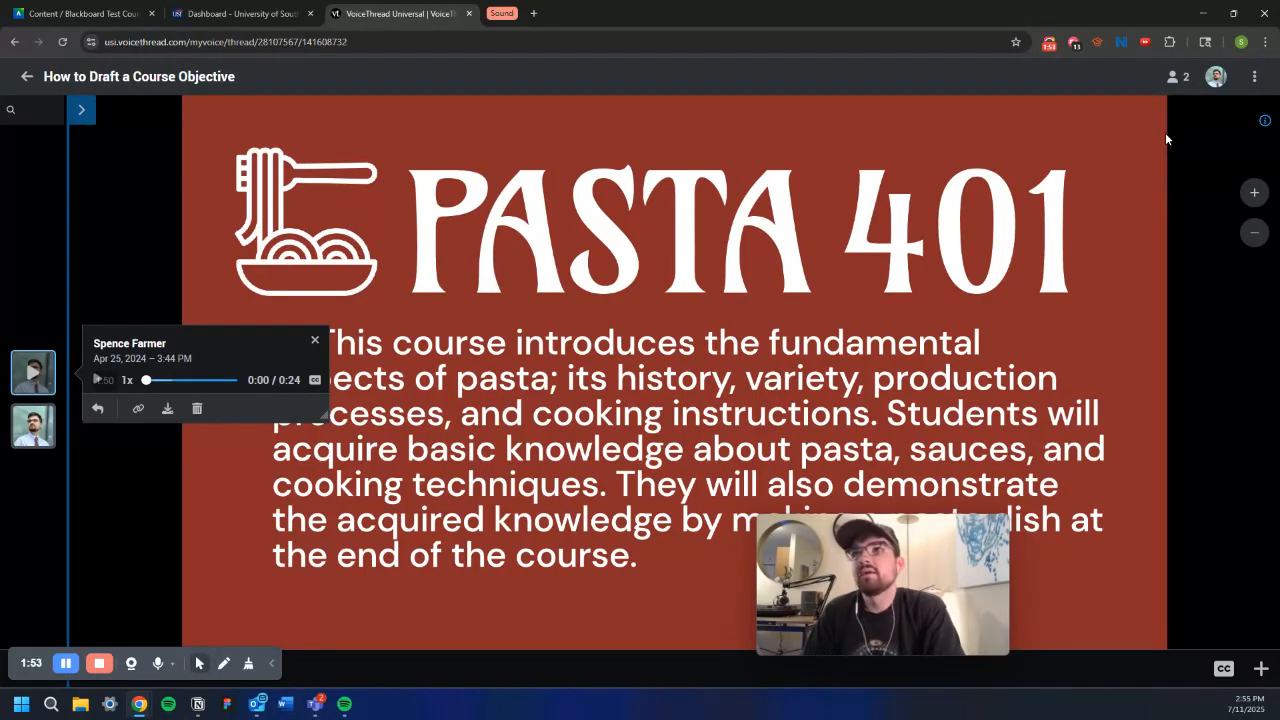
Set the VoiceThread's link sharing to "Anyone with link can view" and copy its share link.
{"action": "left_click", "coordinate": [1258, 82]}
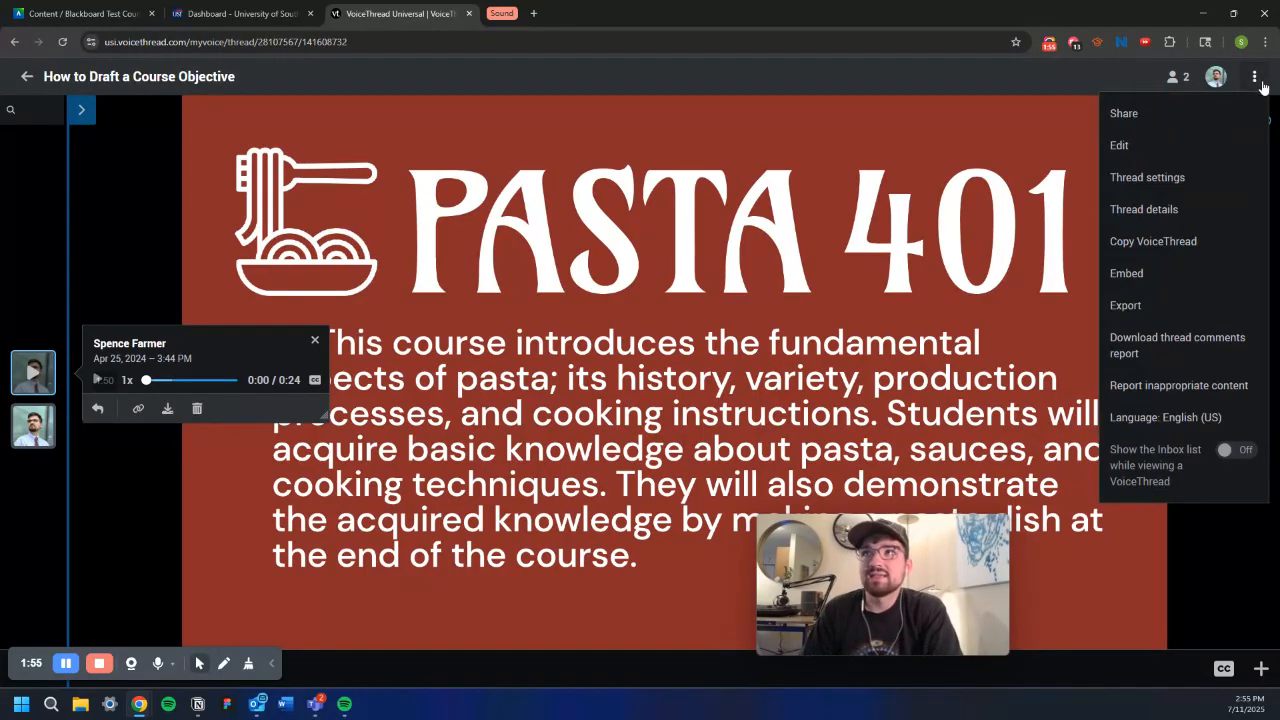
{"action": "left_click", "coordinate": [1150, 117]}
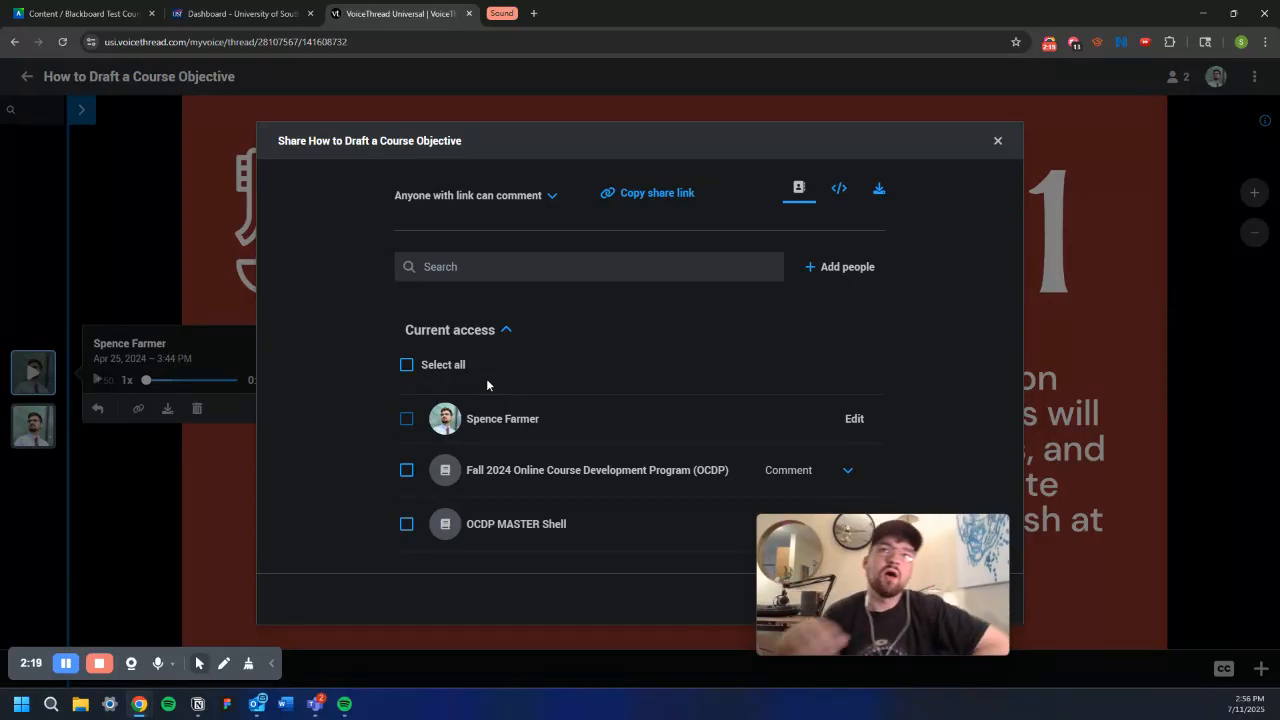
{"action": "left_click", "coordinate": [457, 198]}
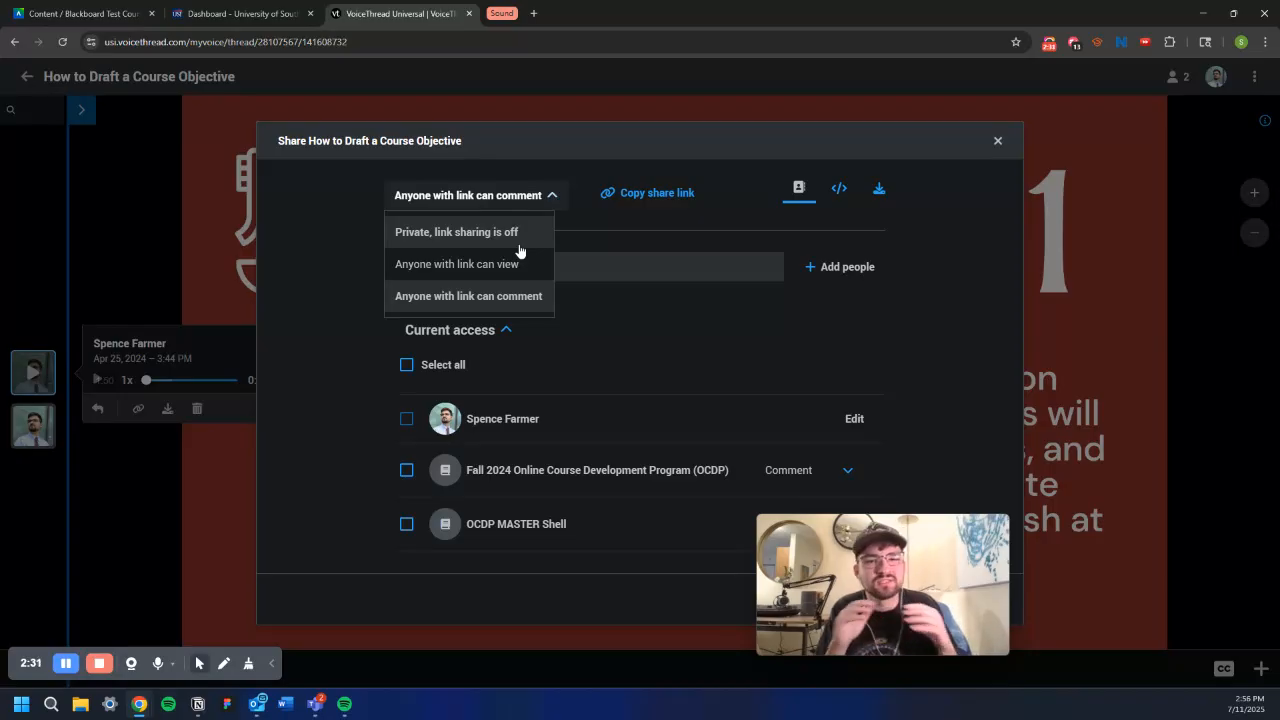
{"action": "left_click", "coordinate": [435, 266]}
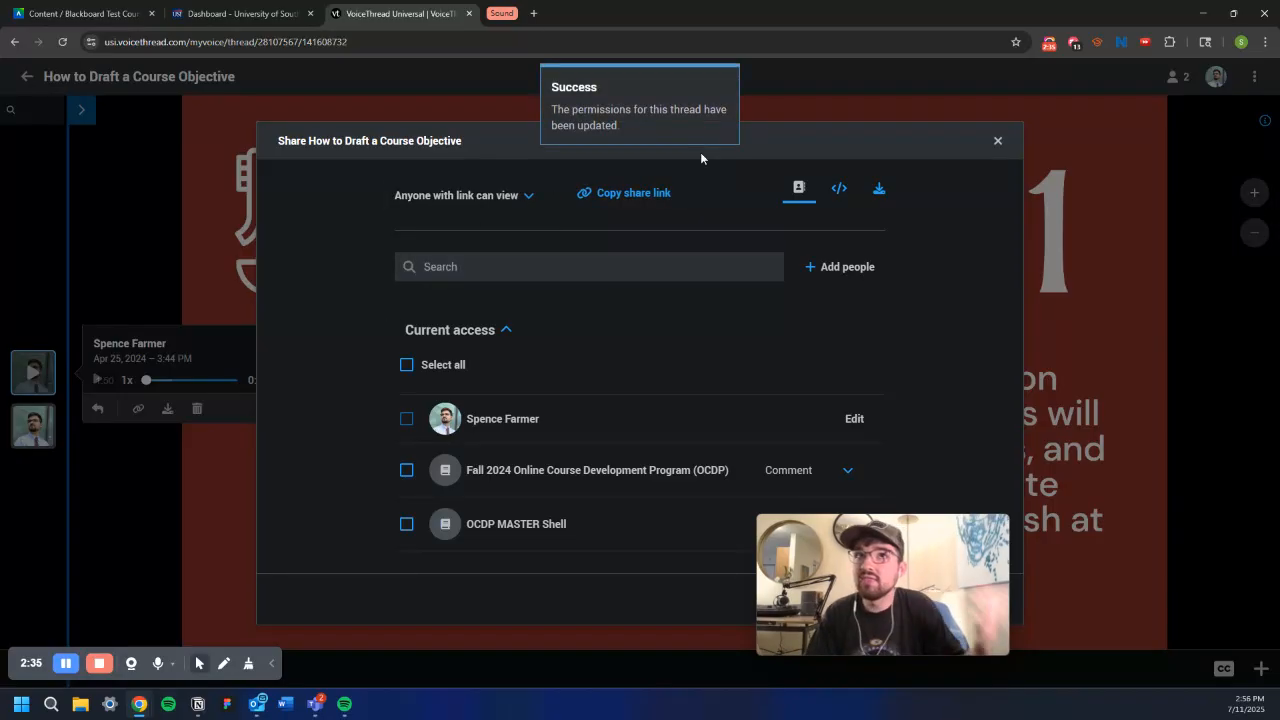
{"action": "left_click", "coordinate": [646, 195]}
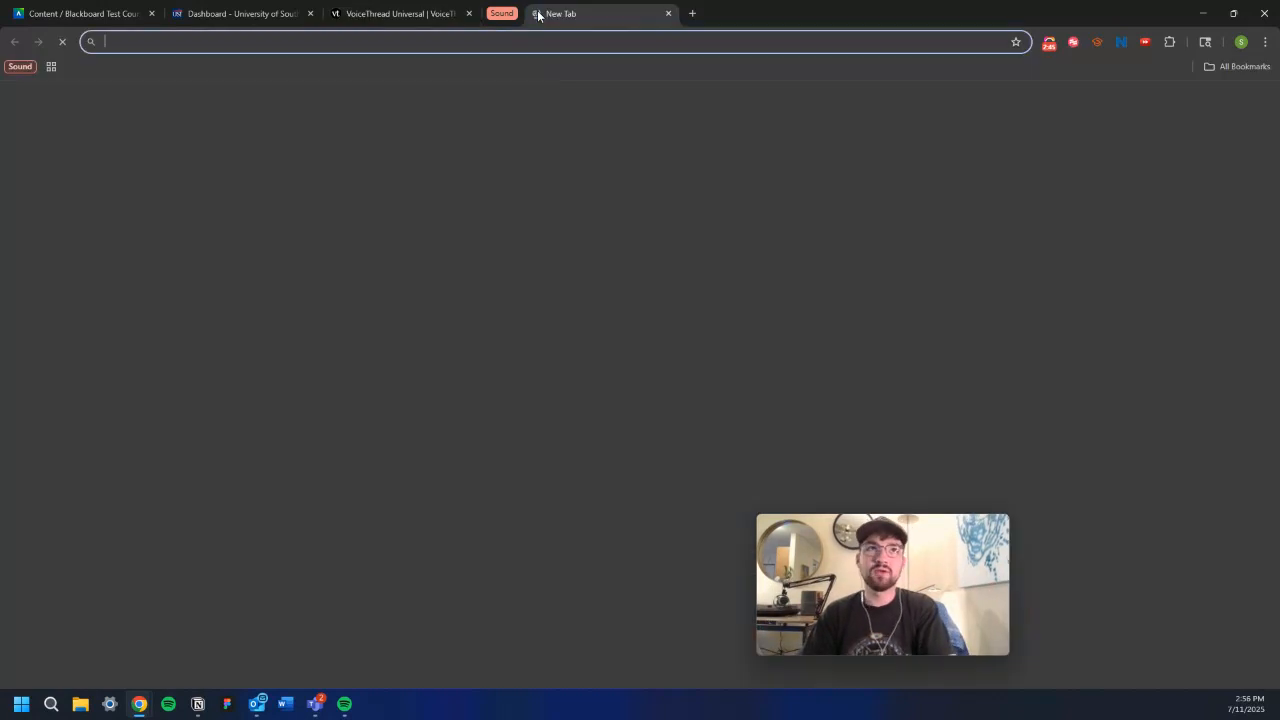
Load the copied VoiceThread share link in a new browser tab to check it.
{"action": "left_click", "coordinate": [538, 12]}
{"action": "key", "text": "ctrl+v"}
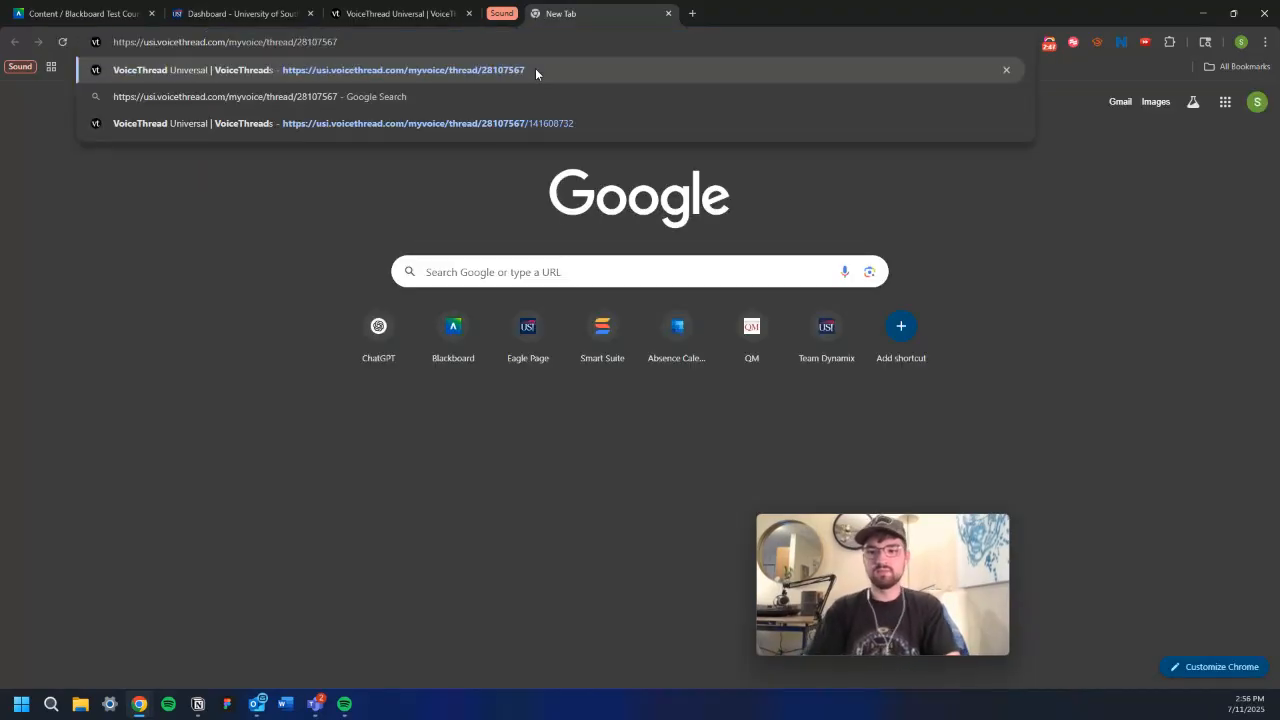
{"action": "key", "text": "Return"}
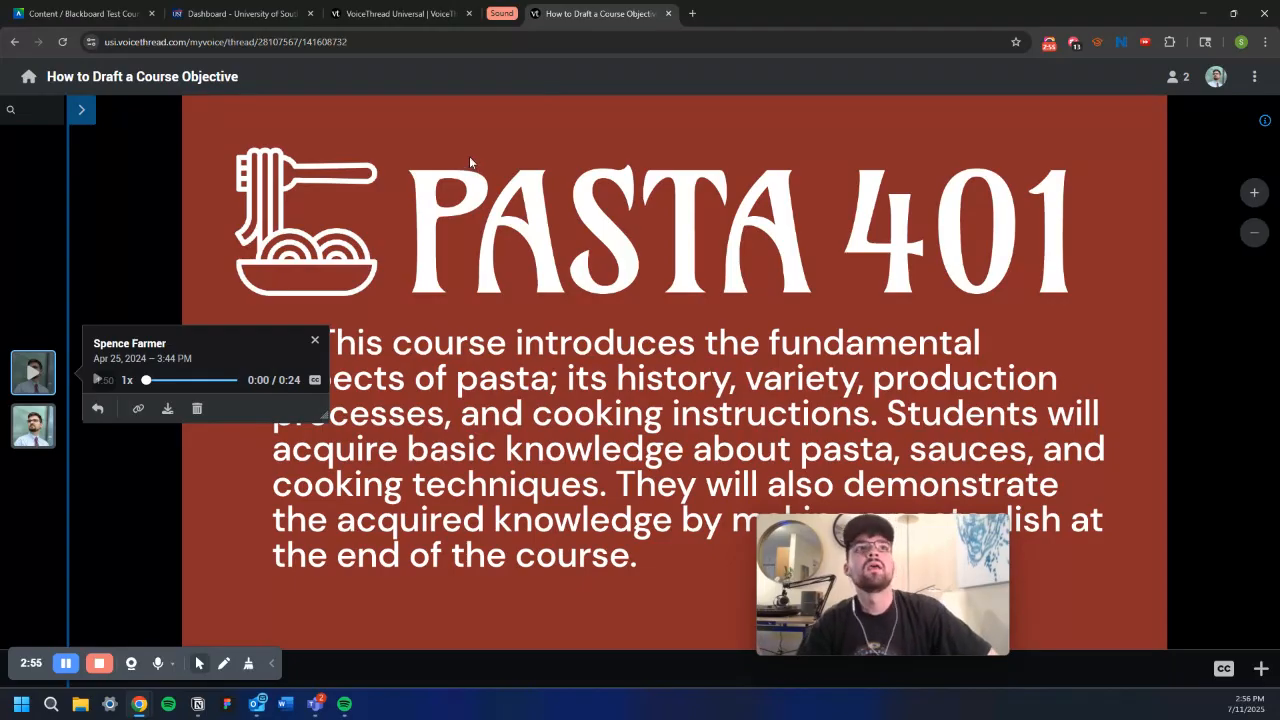
Switch to Blackboard Test Course 3 and create a new document directly below the Start Here item.
{"action": "left_click", "coordinate": [54, 14]}
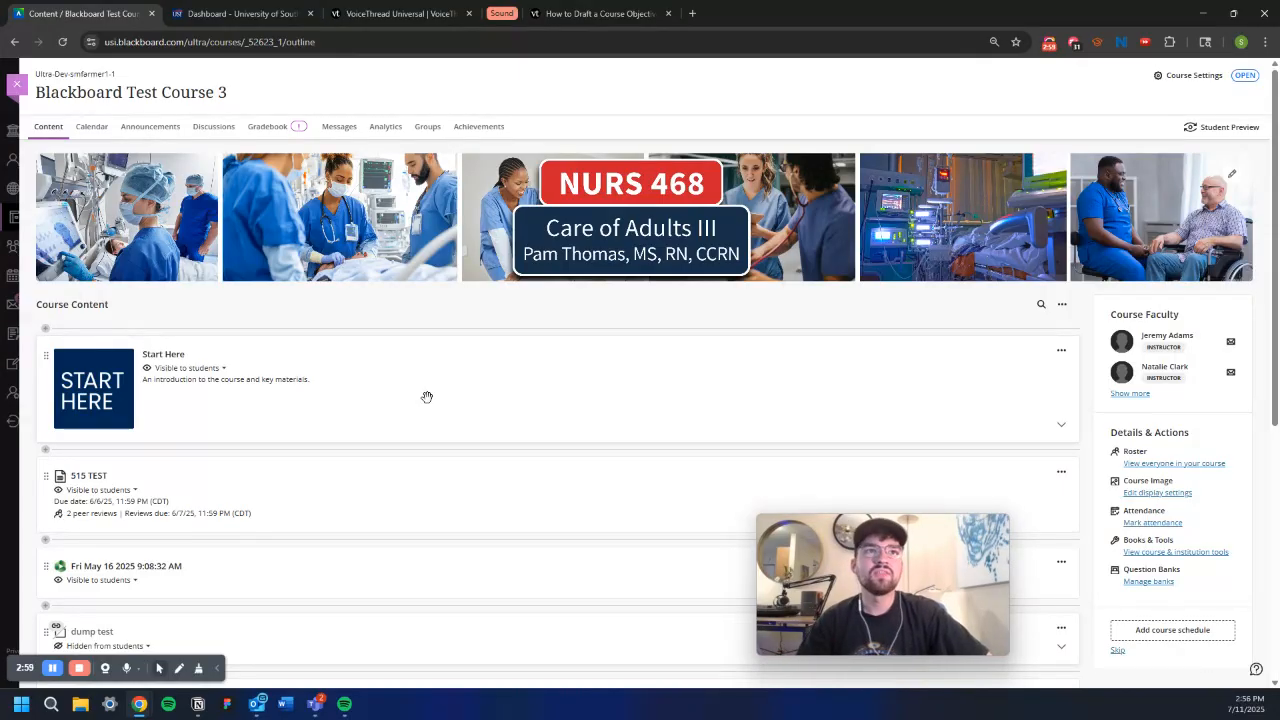
{"action": "mouse_move", "coordinate": [226, 449]}
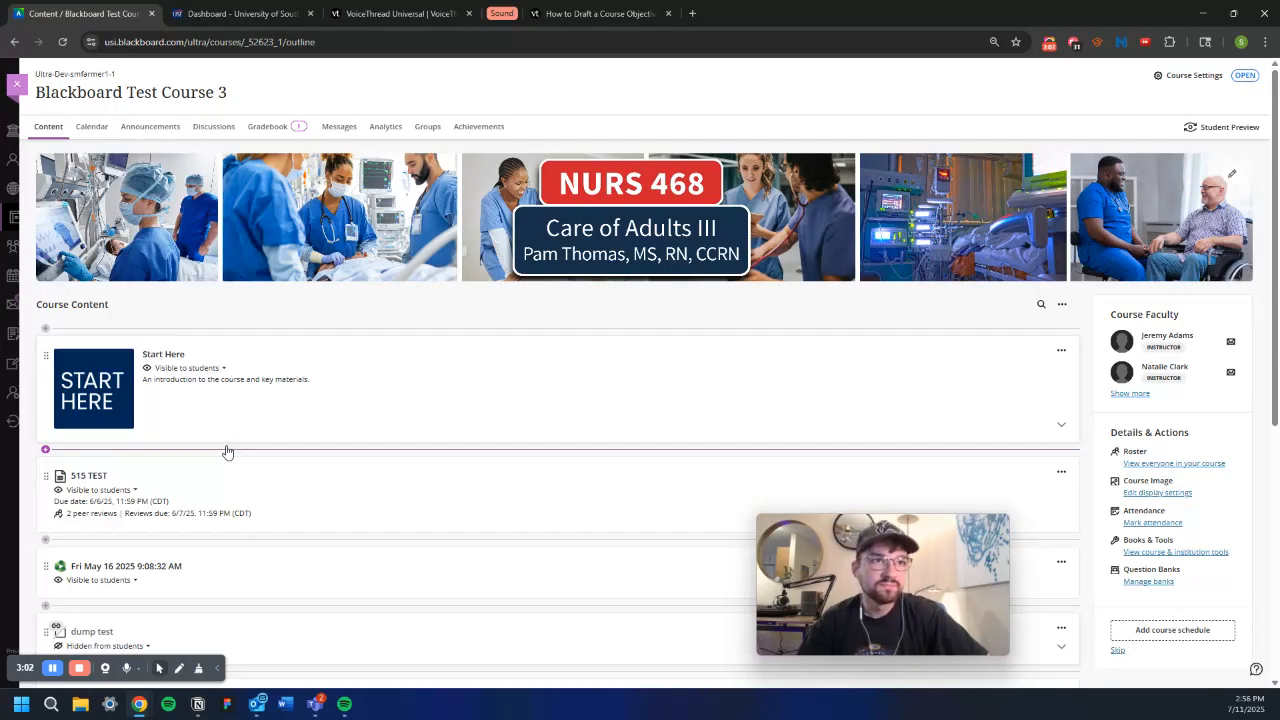
{"action": "left_click", "coordinate": [227, 450]}
{"action": "left_click", "coordinate": [134, 478]}
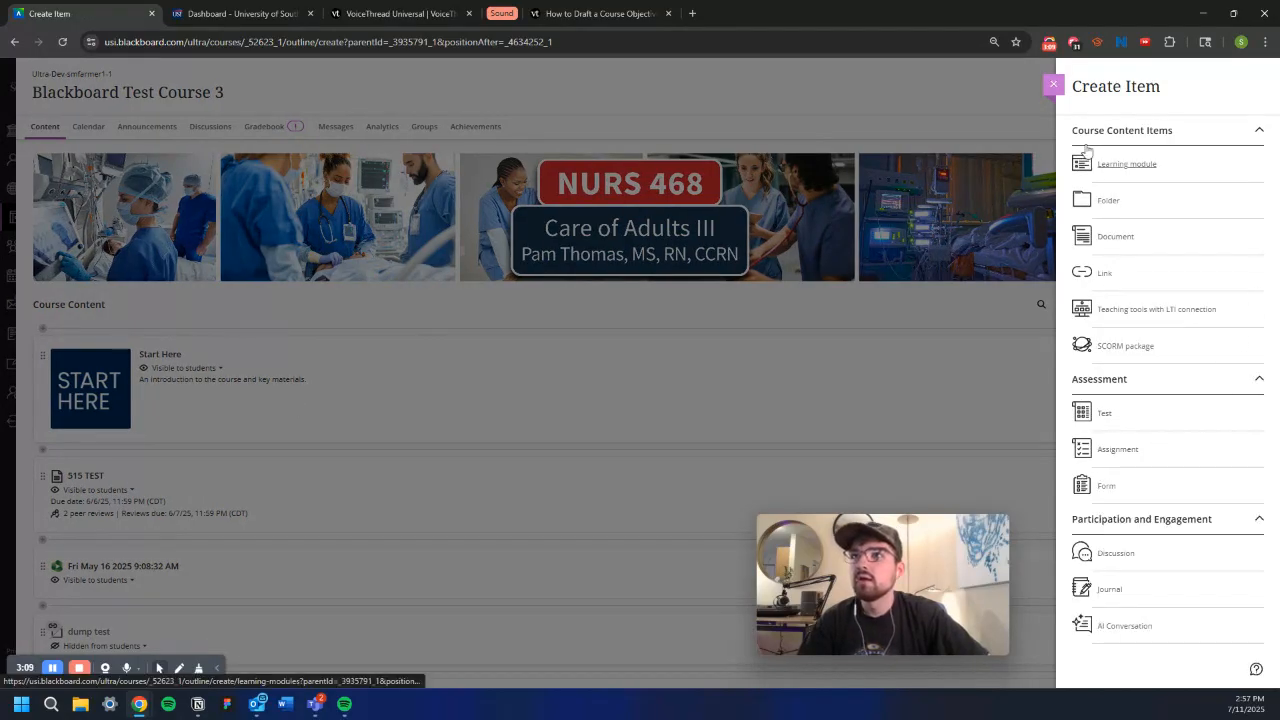
{"action": "left_click", "coordinate": [1115, 237]}
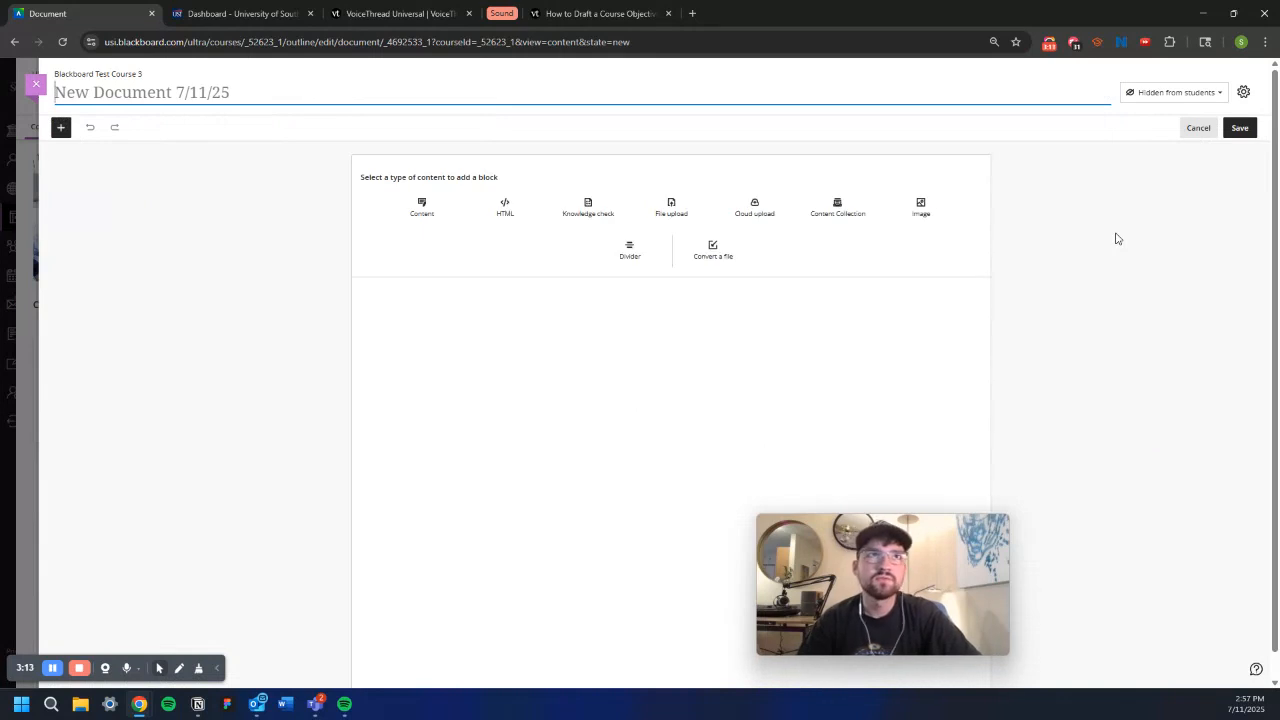
Name the new document "VoiceThread Test Zone".
{"action": "type", "text": "Voice"}
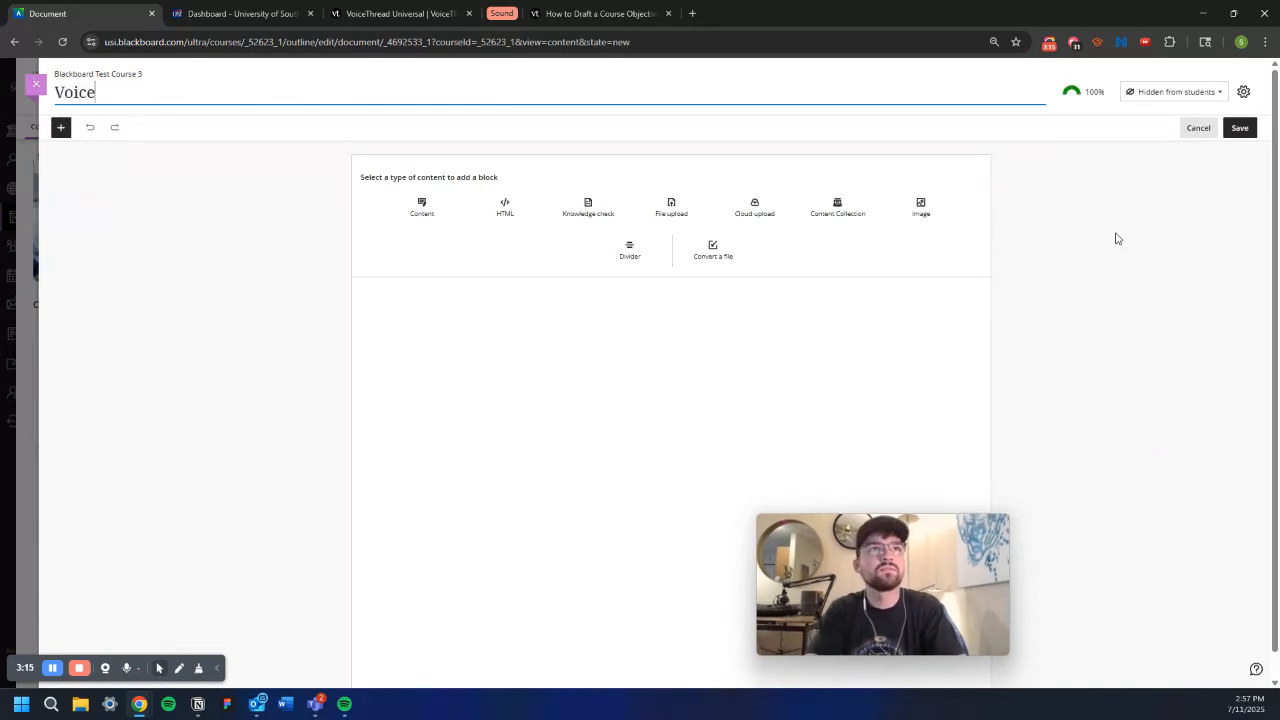
{"action": "type", "text": "THread"}
{"action": "key", "text": "BackSpace"}
{"action": "key", "text": "BackSpace"}
{"action": "key", "text": "BackSpace"}
{"action": "key", "text": "BackSpace"}
{"action": "key", "text": "BackSpace"}
{"action": "type", "text": "hread"}
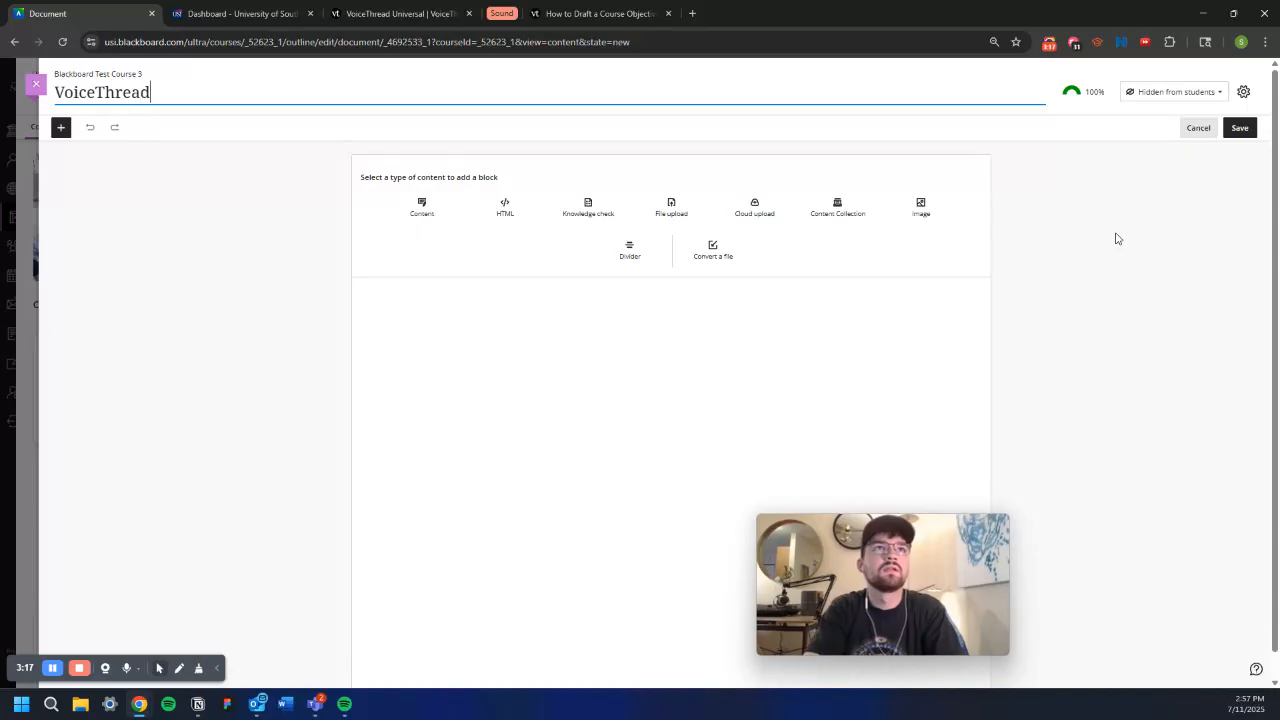
{"action": "type", "text": " Test Zone"}
{"action": "left_click", "coordinate": [1116, 239]}
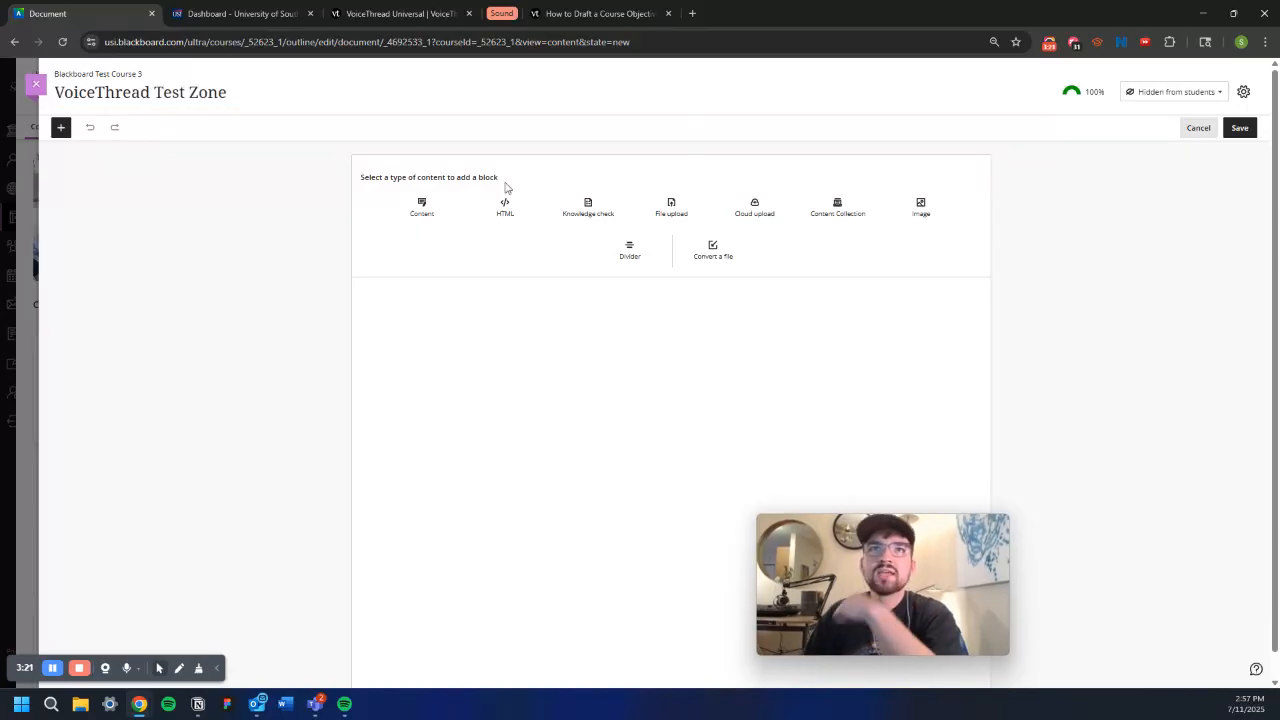
Add a content block with the text "Title" in the Title style, followed by a new line.
{"action": "left_click", "coordinate": [423, 210]}
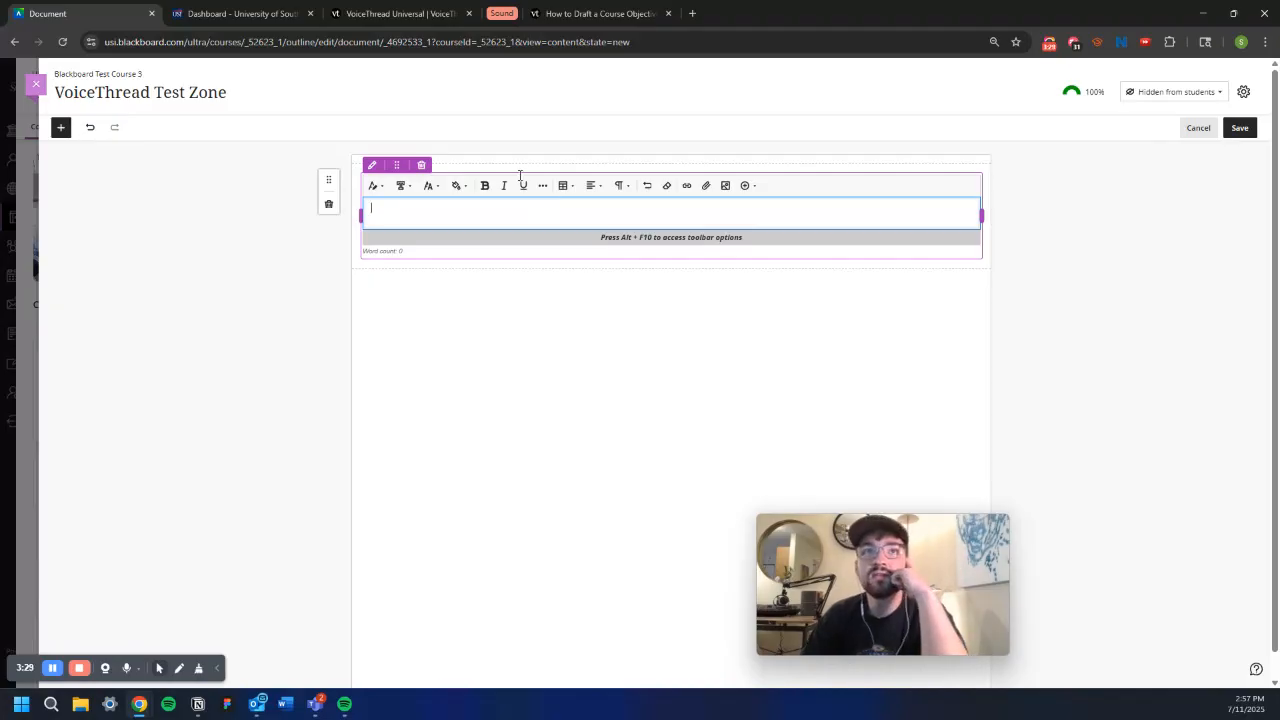
{"action": "type", "text": "Title"}
{"action": "left_click_drag", "start_coordinate": [399, 207], "coordinate": [364, 200]}
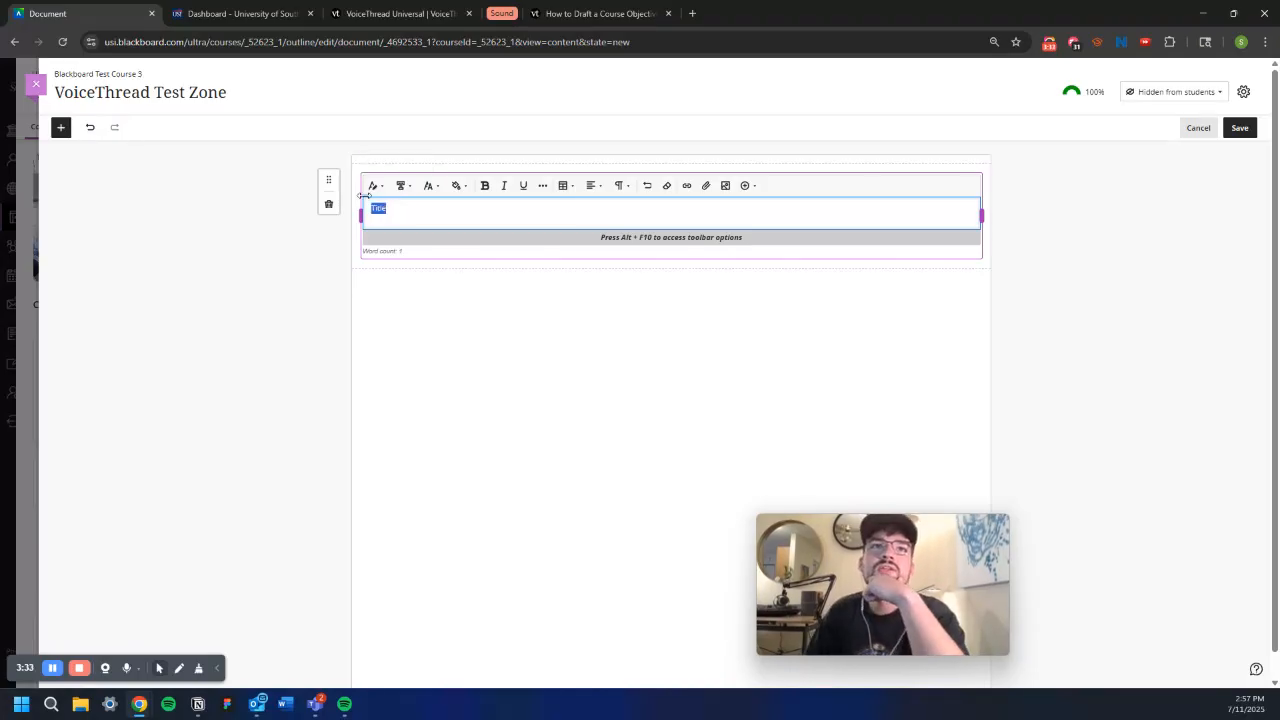
{"action": "left_click", "coordinate": [373, 185]}
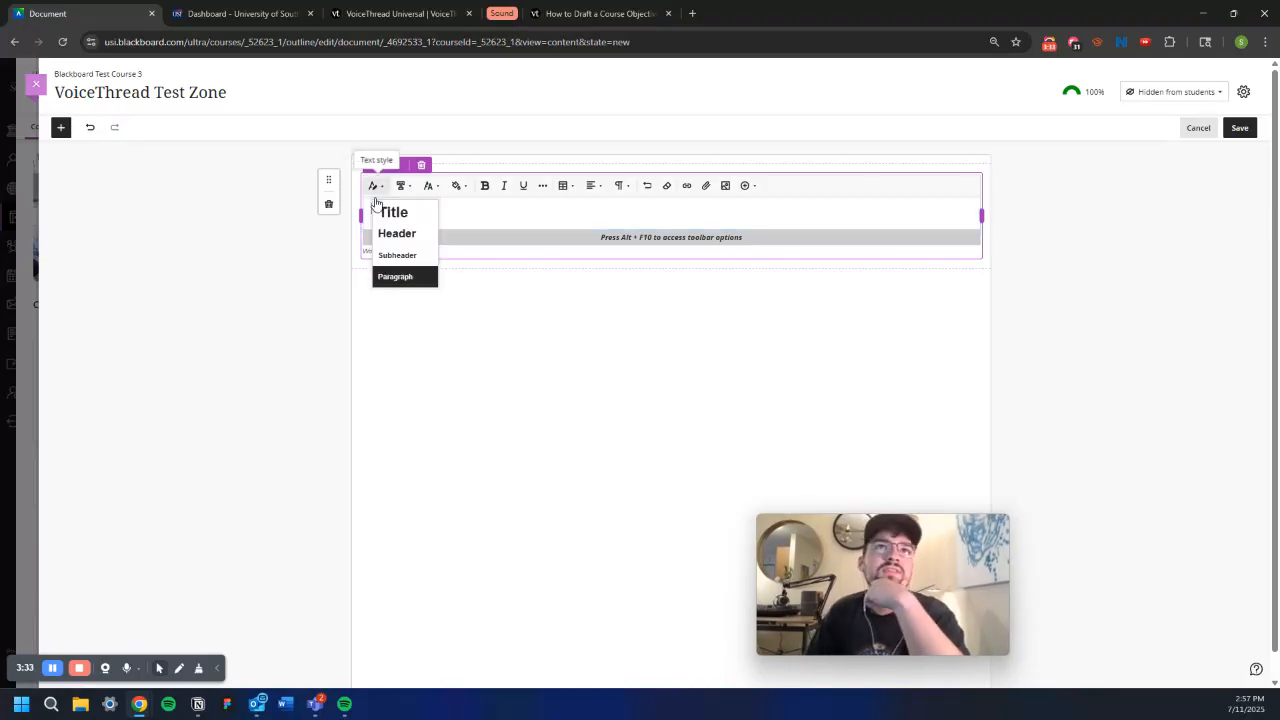
{"action": "left_click", "coordinate": [535, 213]}
{"action": "key", "text": "Return"}
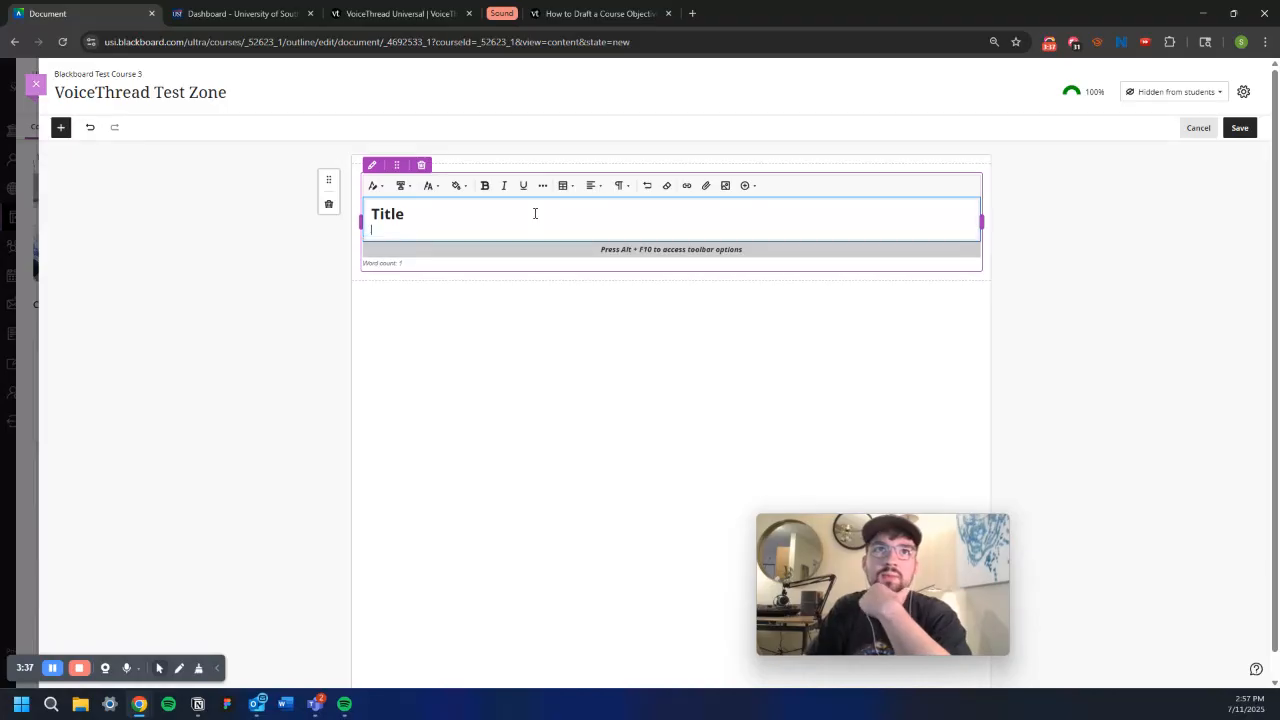
{"action": "left_click", "coordinate": [748, 196]}
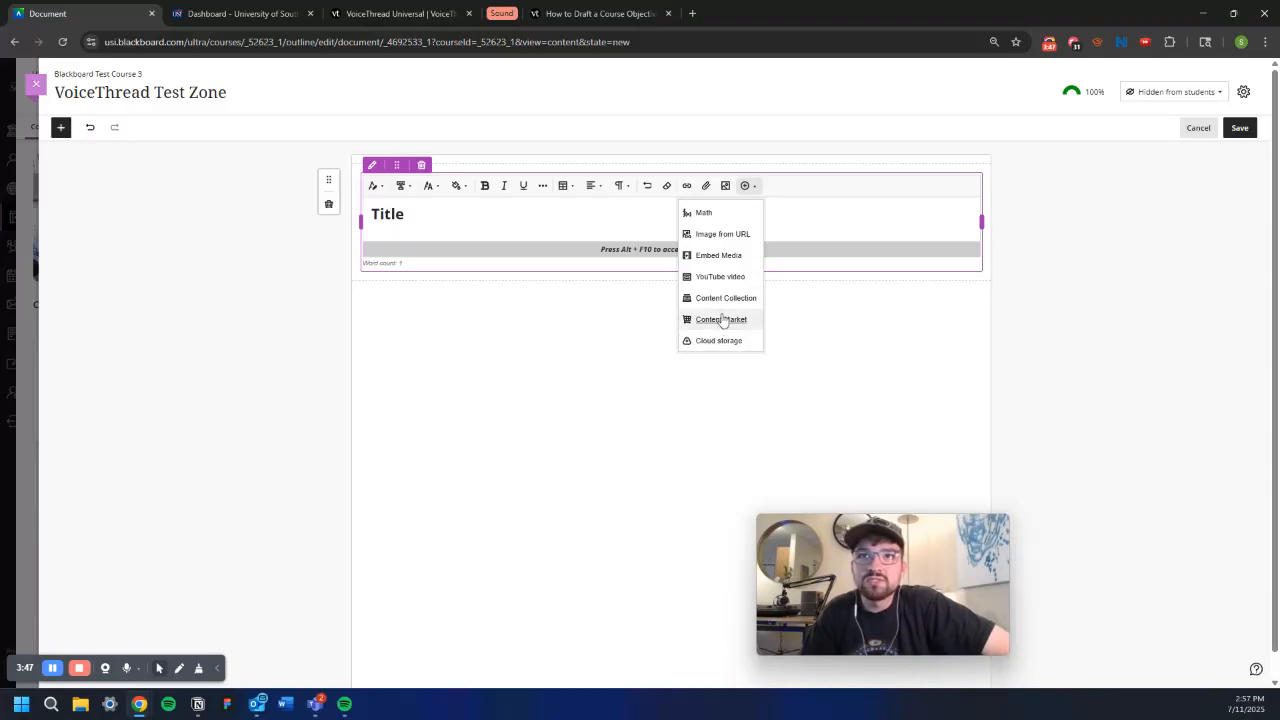
{"action": "left_click", "coordinate": [716, 258]}
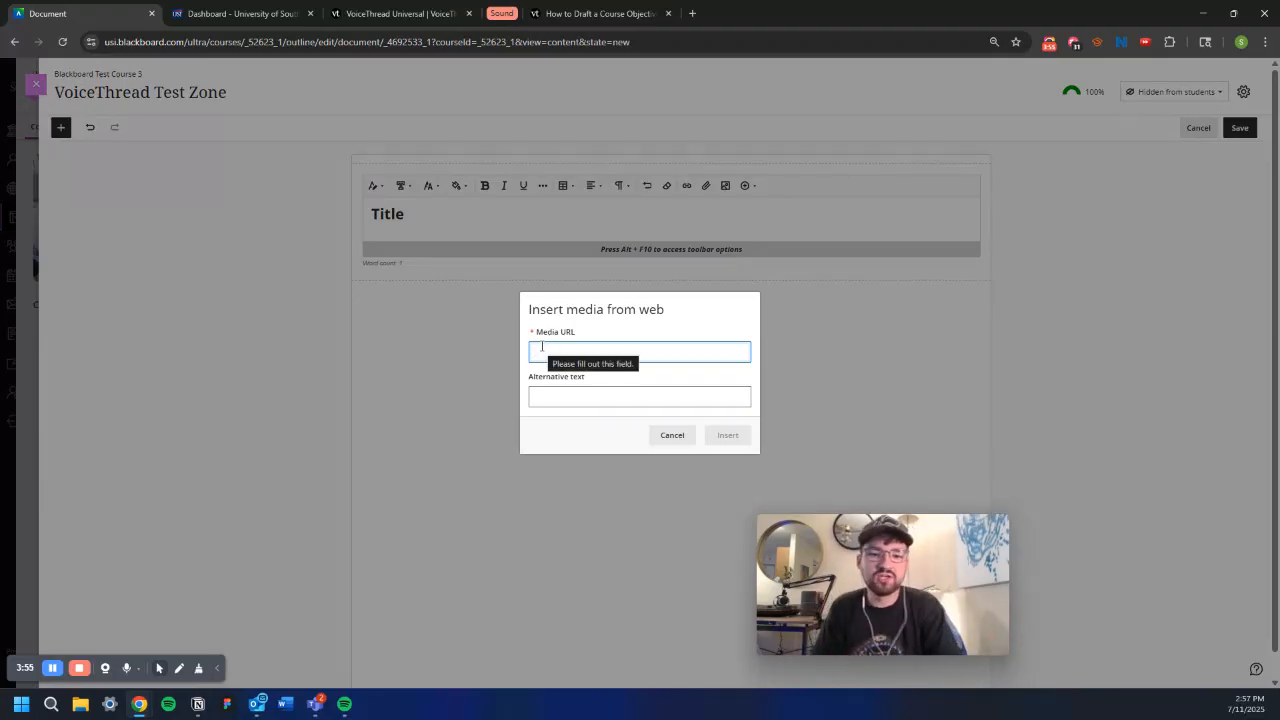
{"action": "type", "text": "https://usi.voicethread.com/myvoice/thread/28107567"}
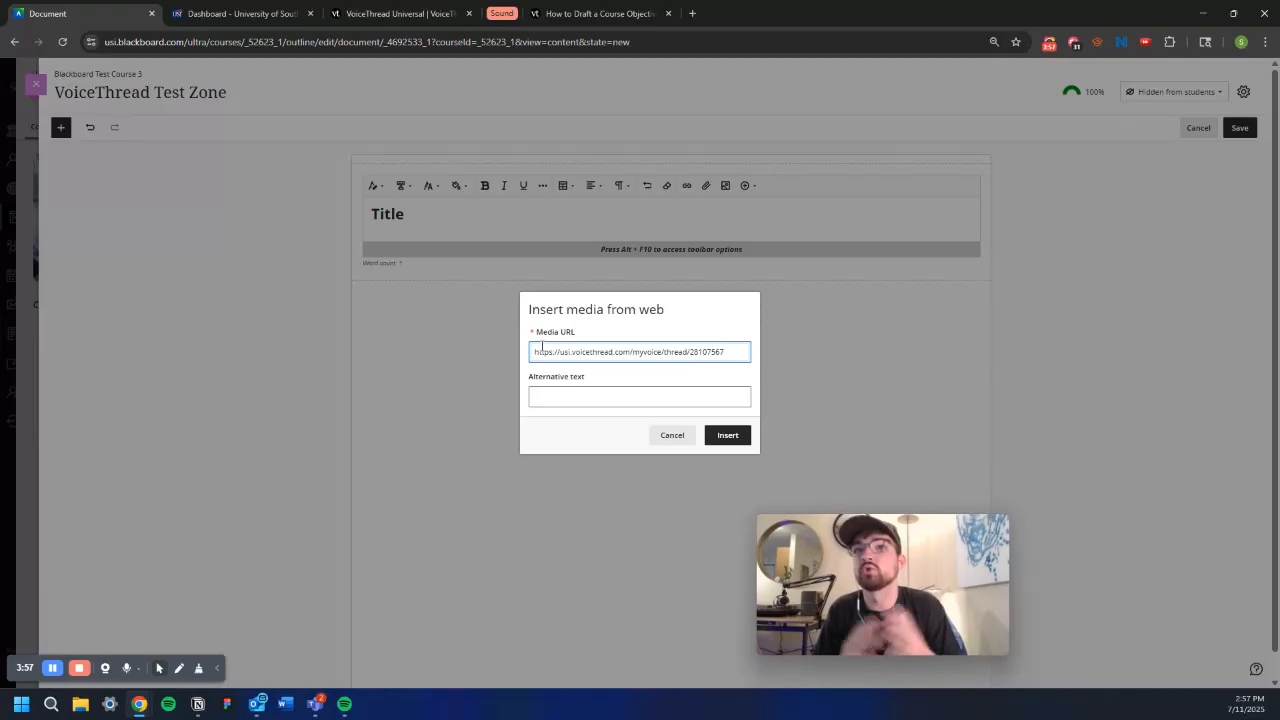
{"action": "right_click", "coordinate": [574, 346]}
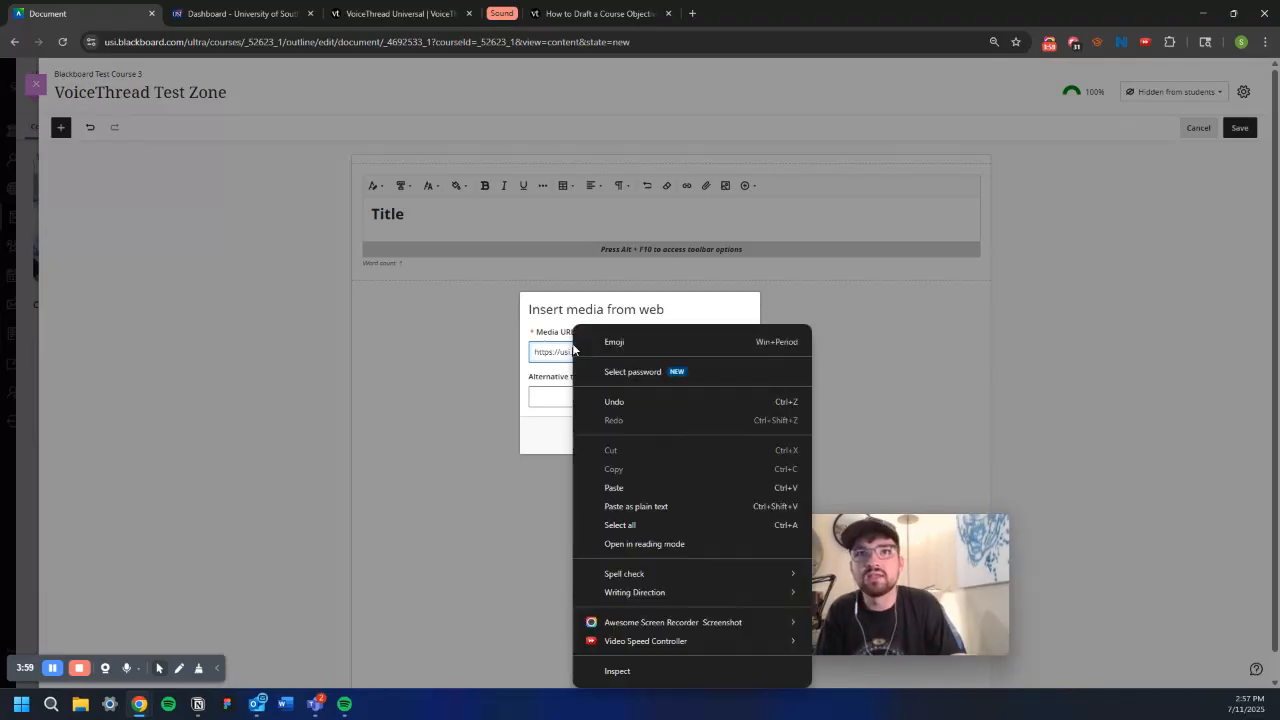
{"action": "left_click", "coordinate": [549, 313]}
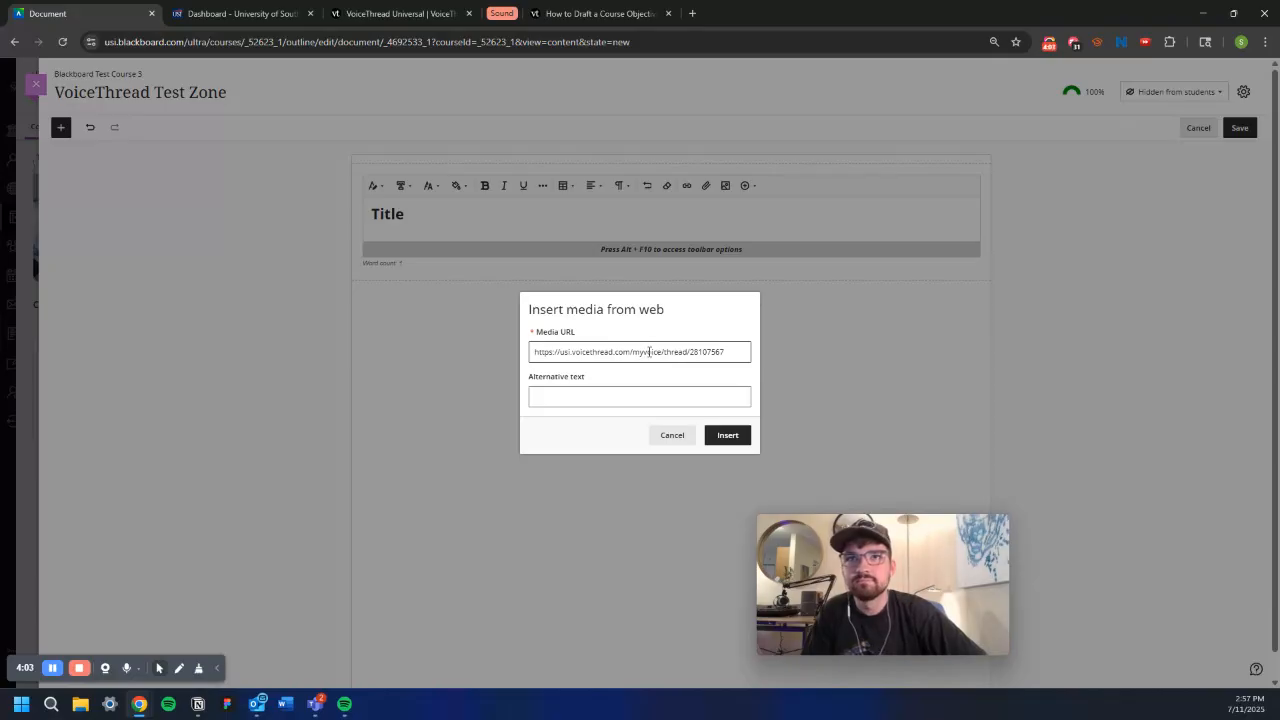
{"action": "left_click", "coordinate": [717, 438]}
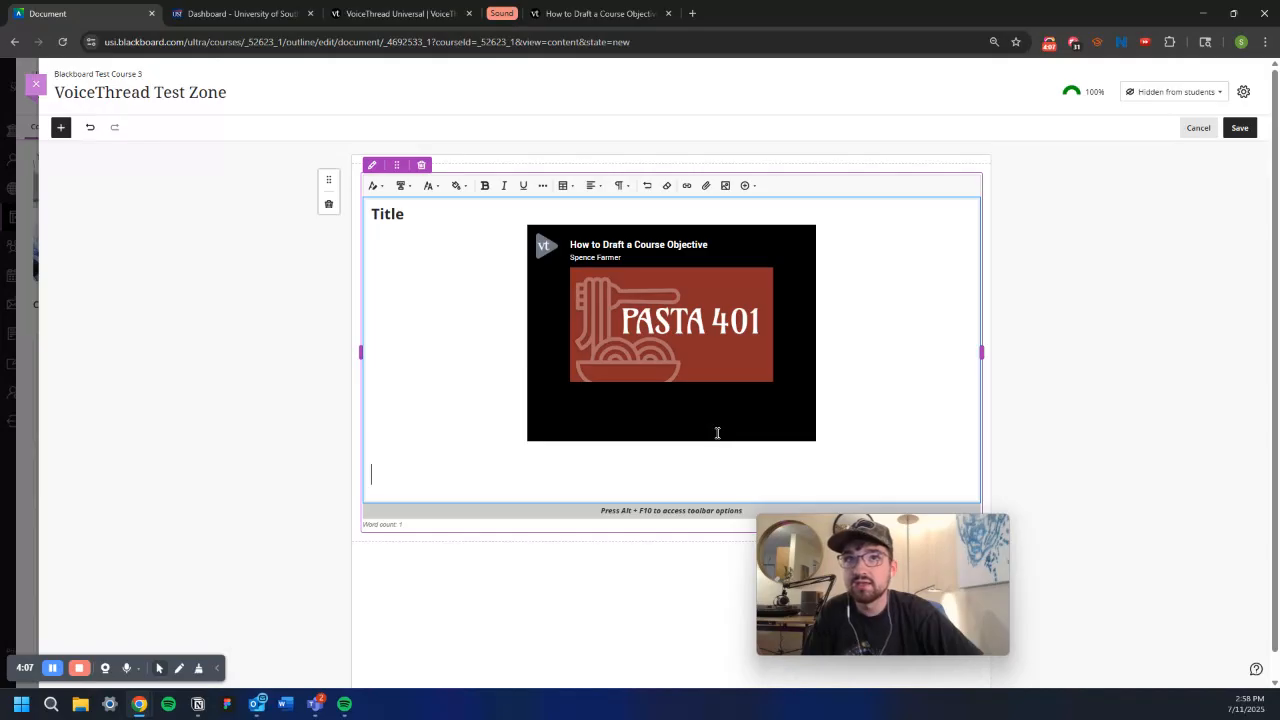
Enlarge the embedded VoiceThread in the content block and save the document.
{"action": "left_click", "coordinate": [628, 358]}
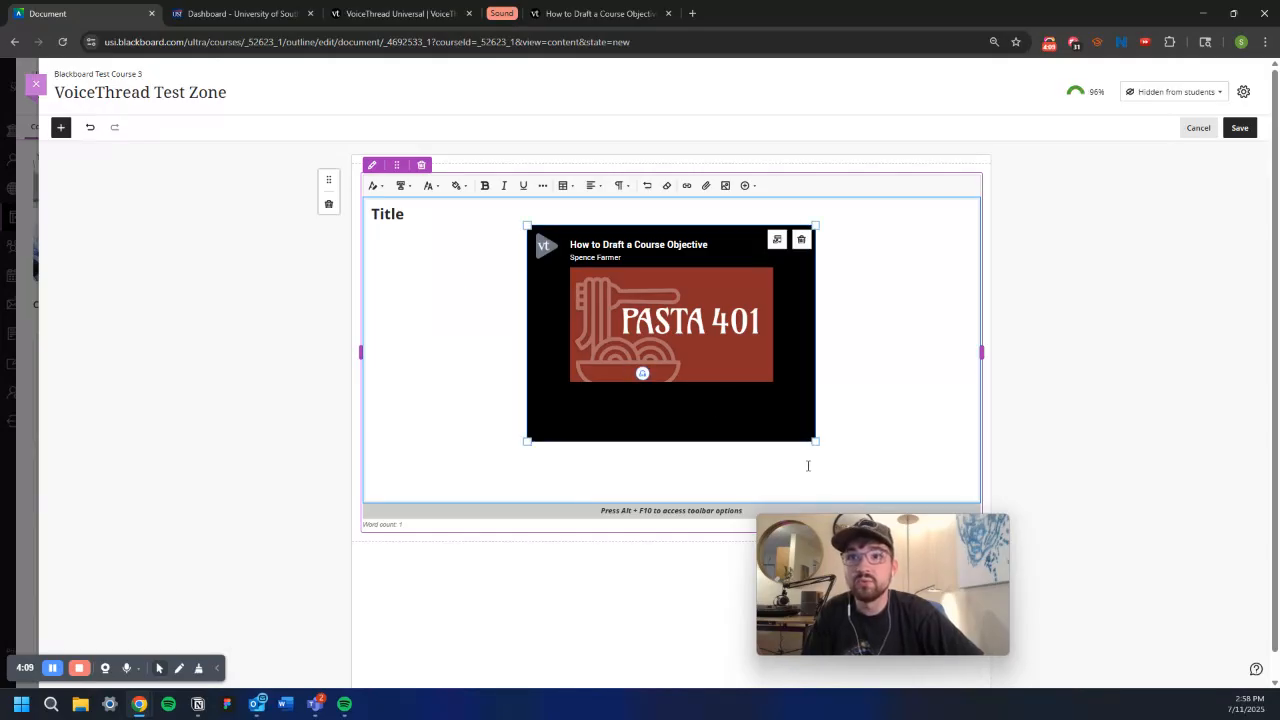
{"action": "left_click_drag", "start_coordinate": [816, 443], "coordinate": [931, 463]}
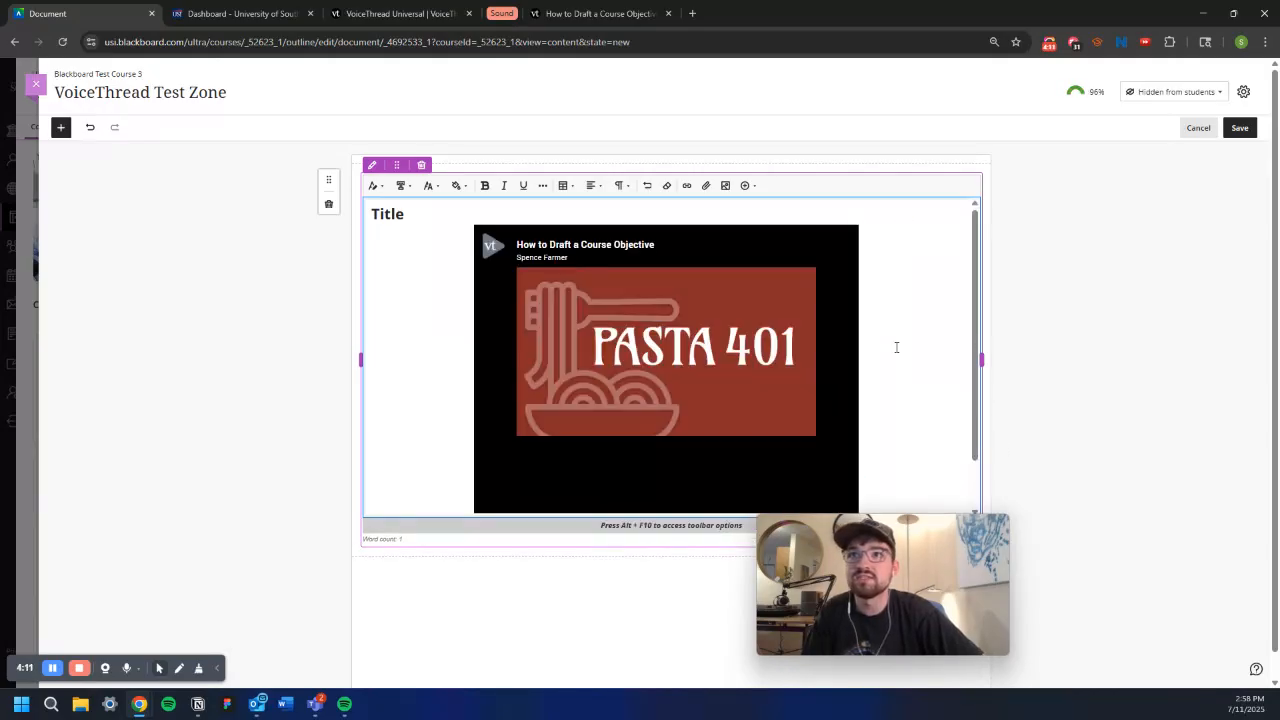
{"action": "left_click", "coordinate": [1239, 127]}
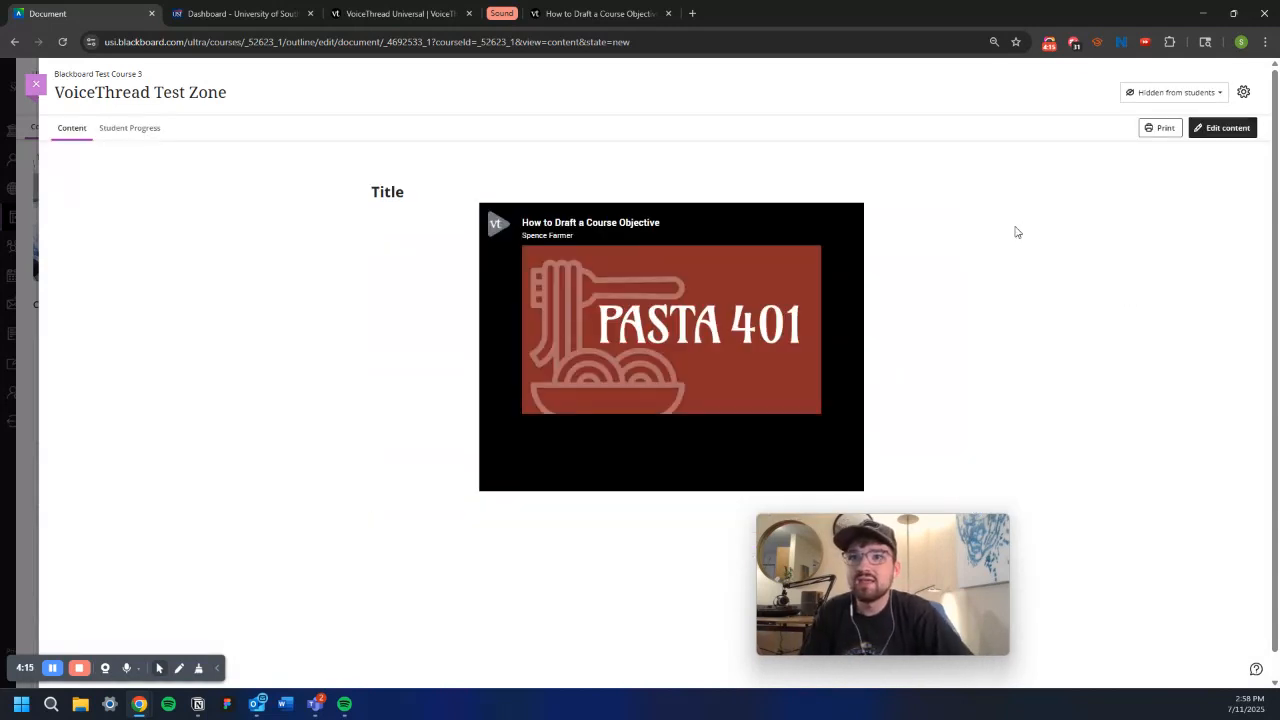
Start the embedded VoiceThread, view it in a full-size tab, and return to the document to close its open comment.
{"action": "left_click", "coordinate": [646, 282]}
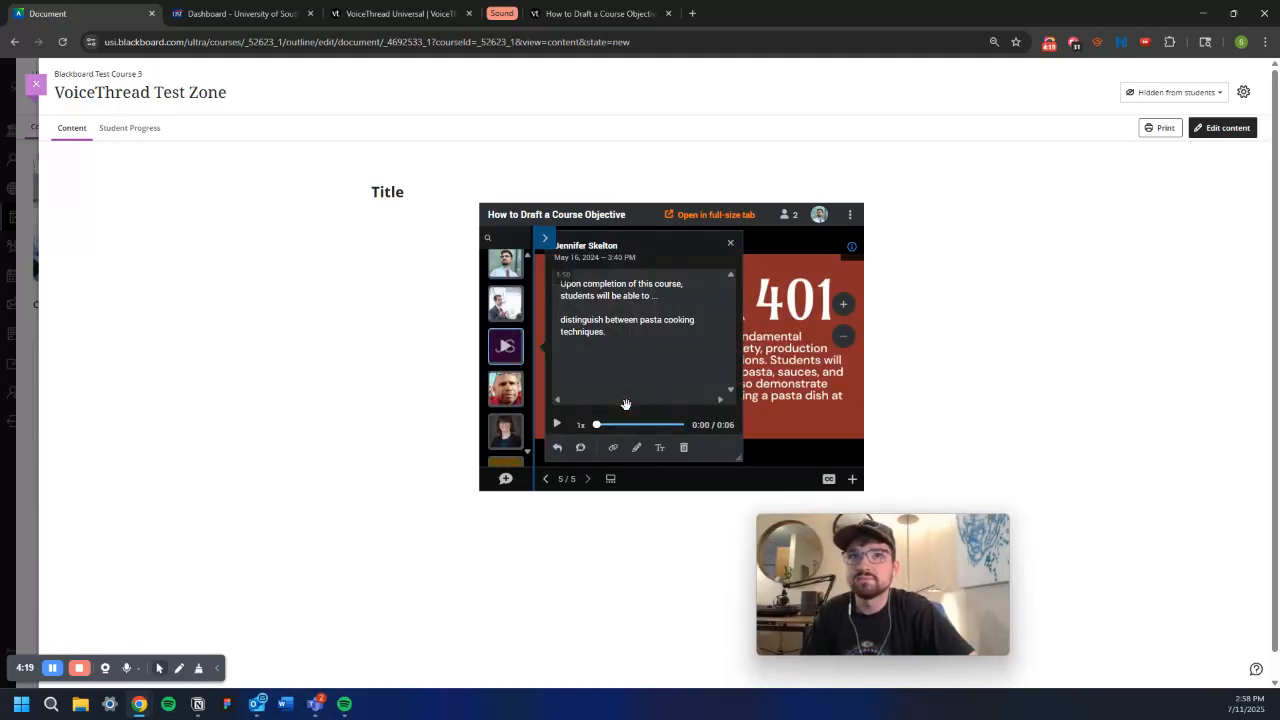
{"action": "left_click", "coordinate": [700, 216]}
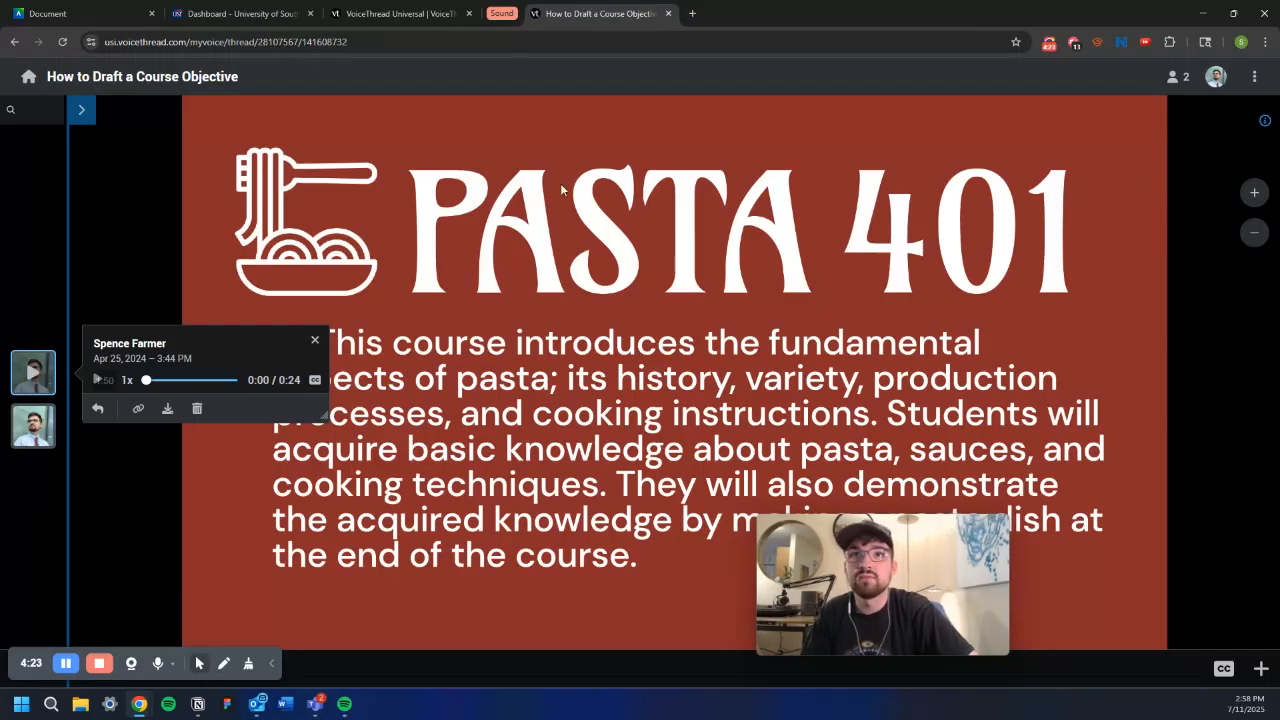
{"action": "left_click", "coordinate": [240, 13]}
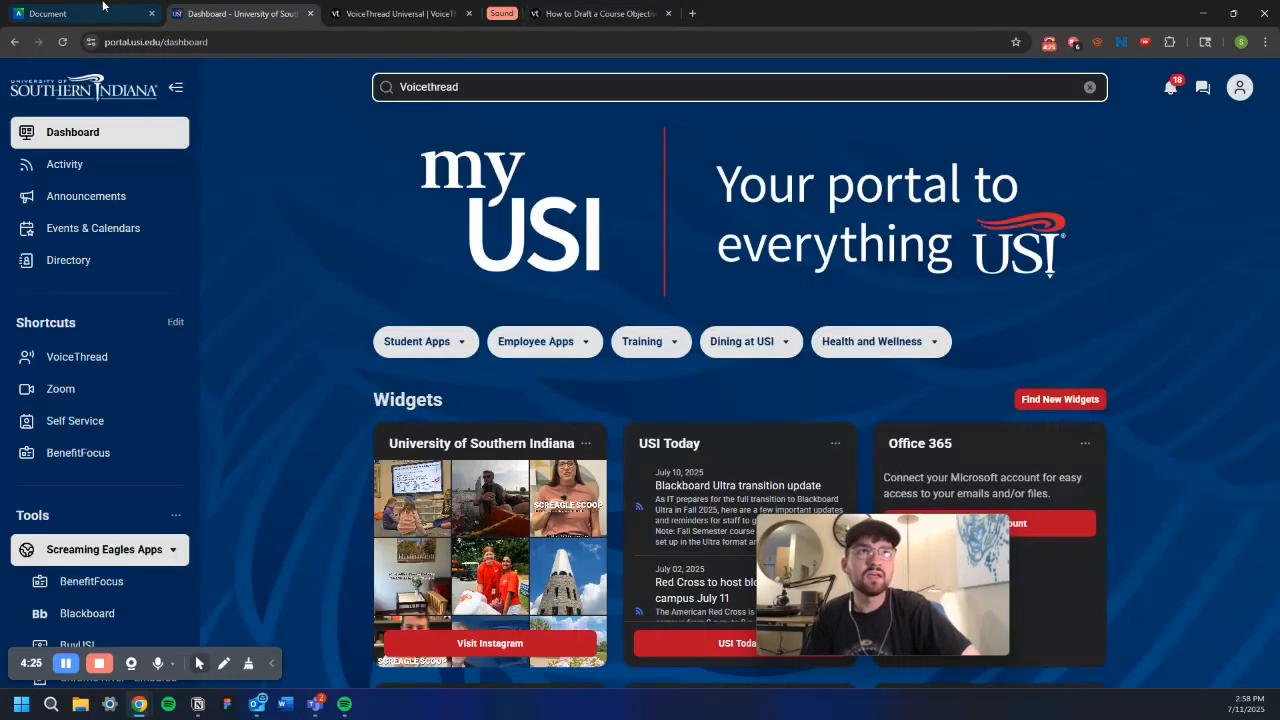
{"action": "left_click", "coordinate": [80, 13]}
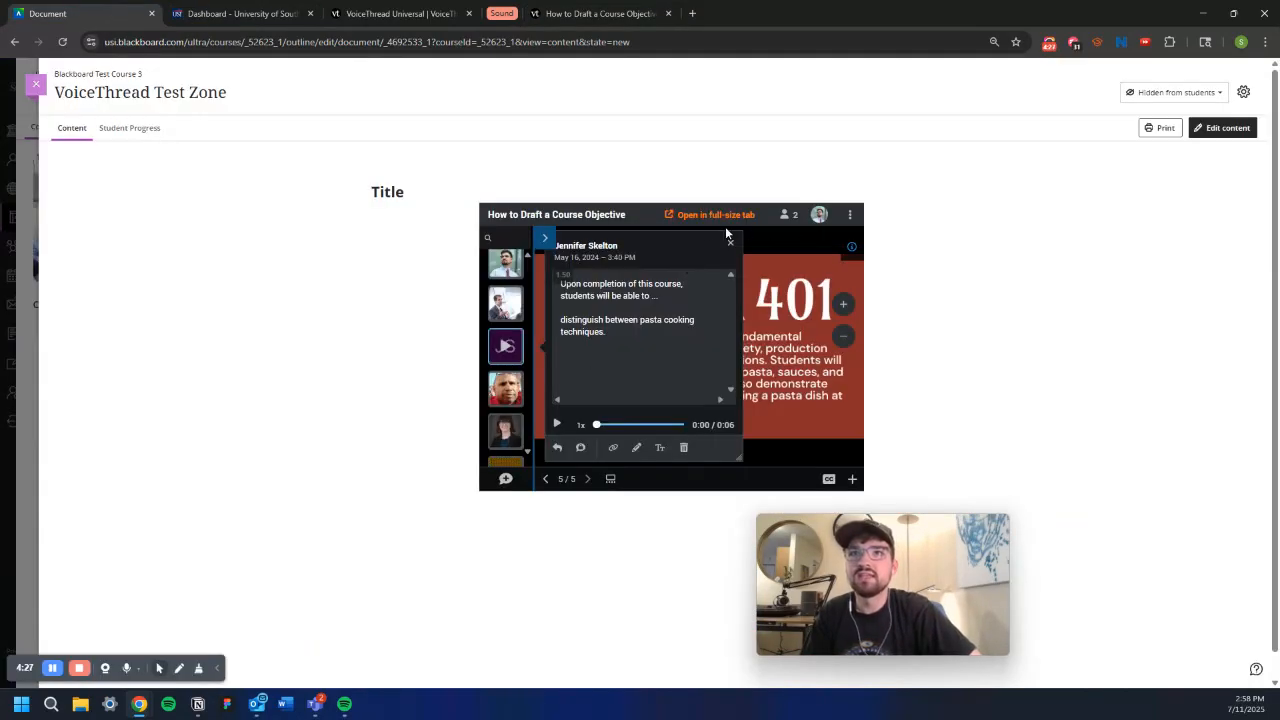
{"action": "left_click", "coordinate": [728, 245]}
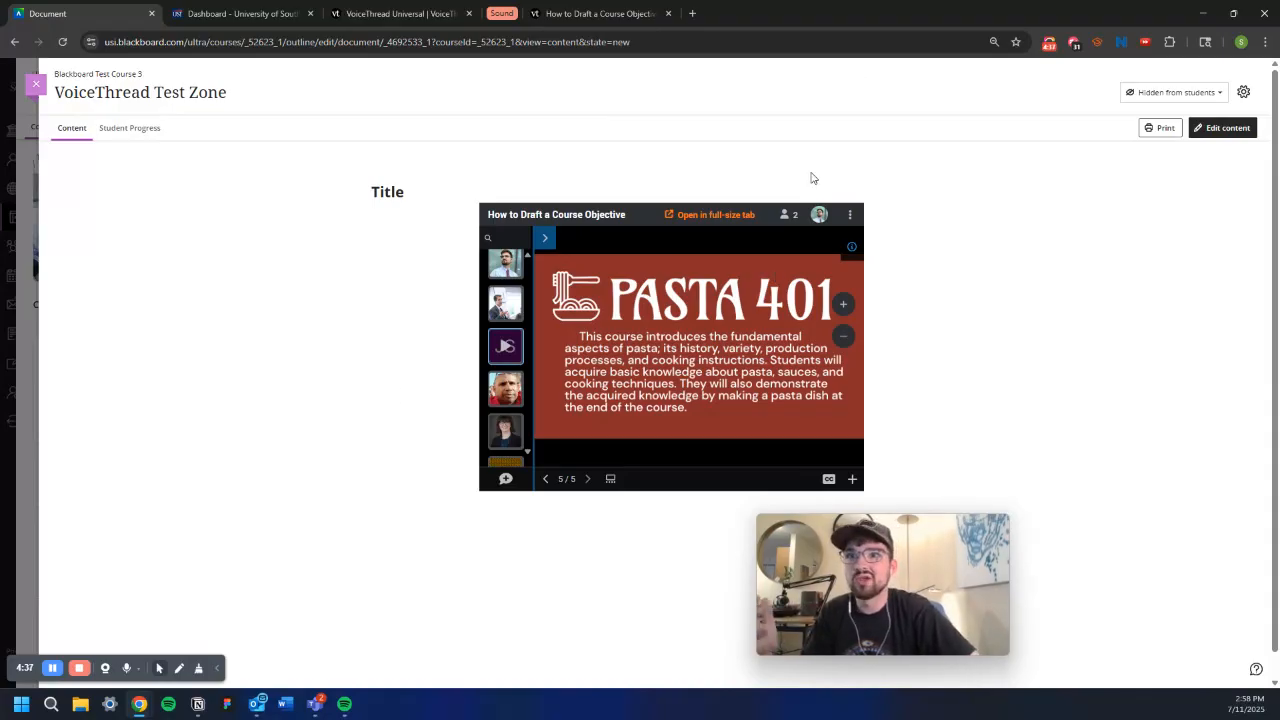
{"action": "left_click", "coordinate": [1220, 128]}
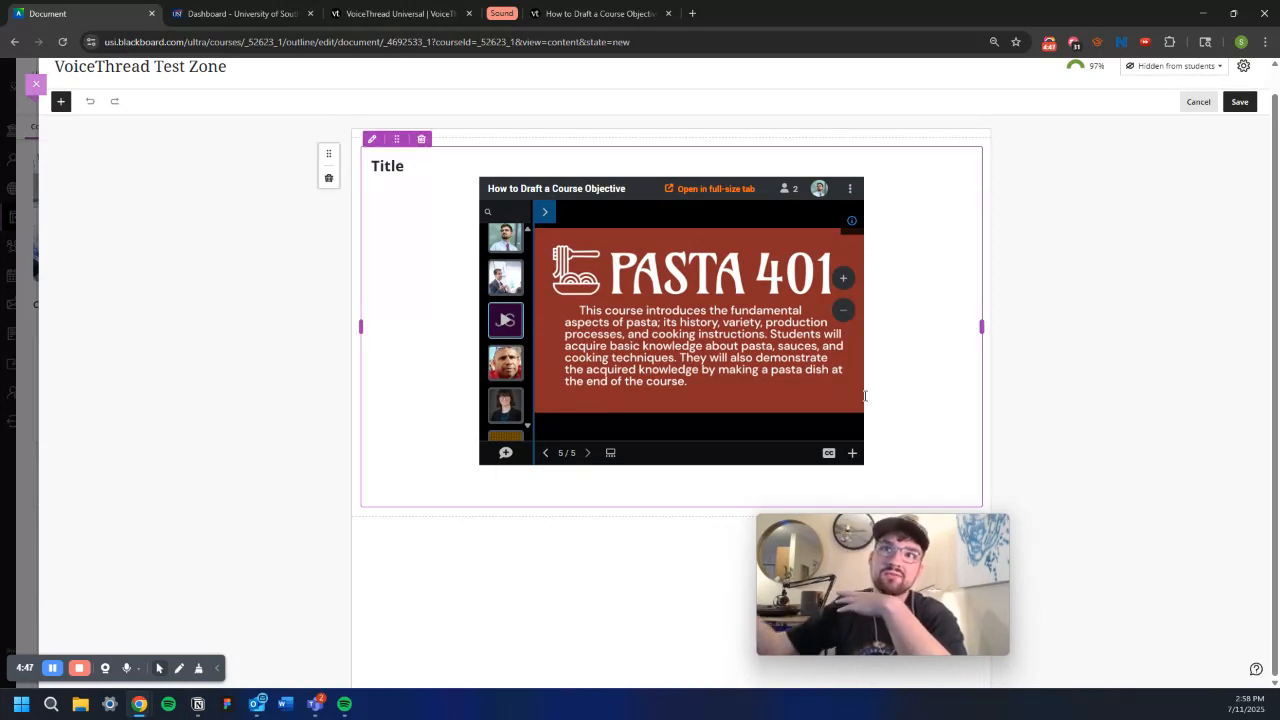
{"action": "left_click", "coordinate": [606, 526]}
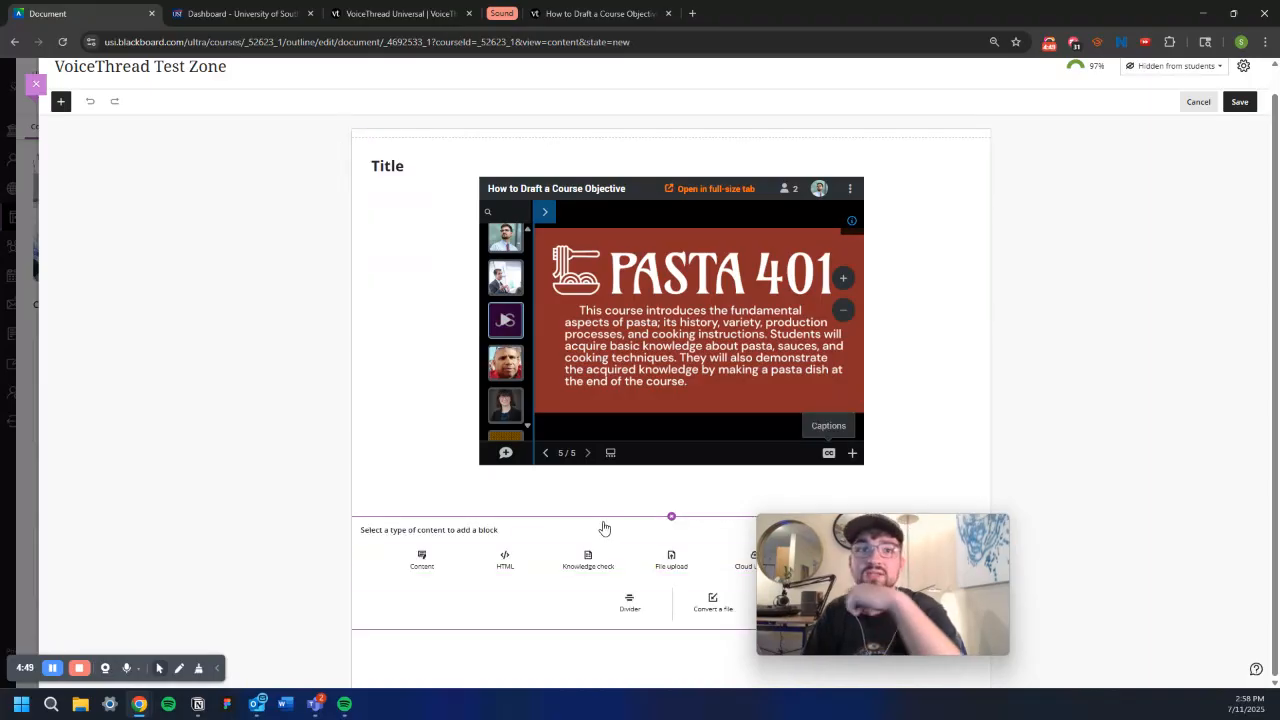
{"action": "left_click", "coordinate": [434, 566]}
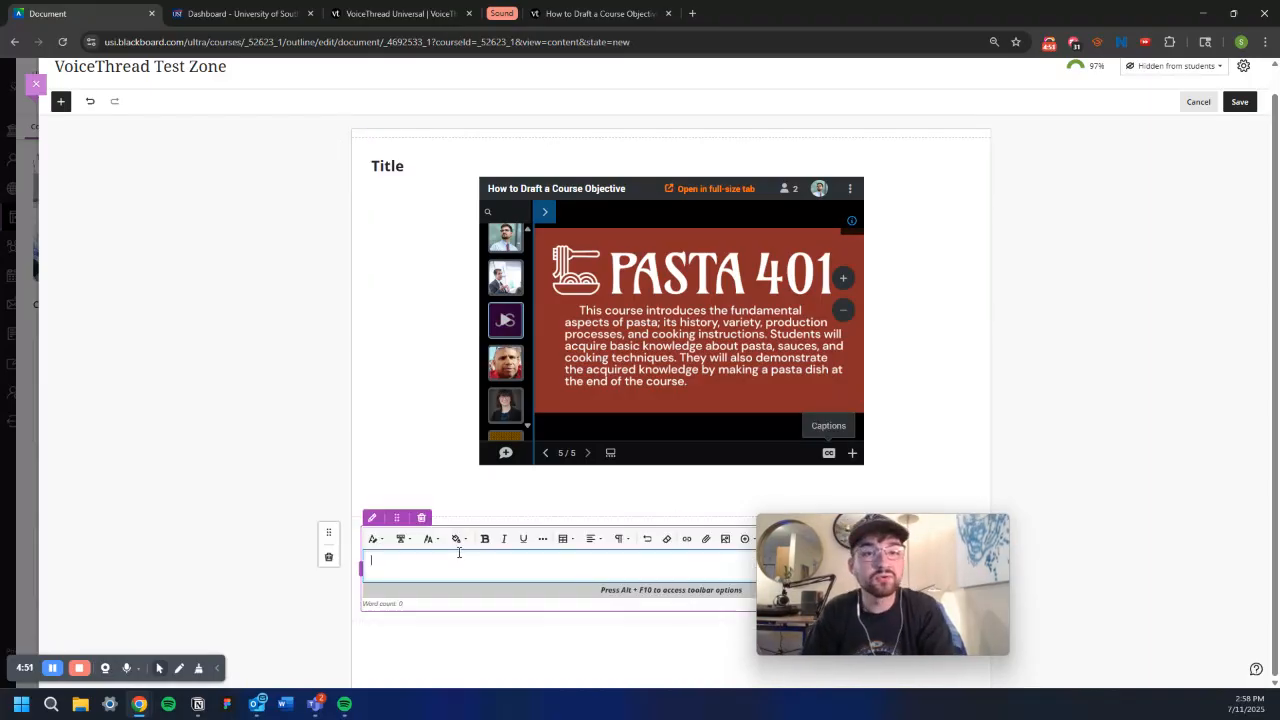
{"action": "type", "text": "https://usi.voicethread.com/myvoice/thread/28107567"}
{"action": "key", "text": "Return"}
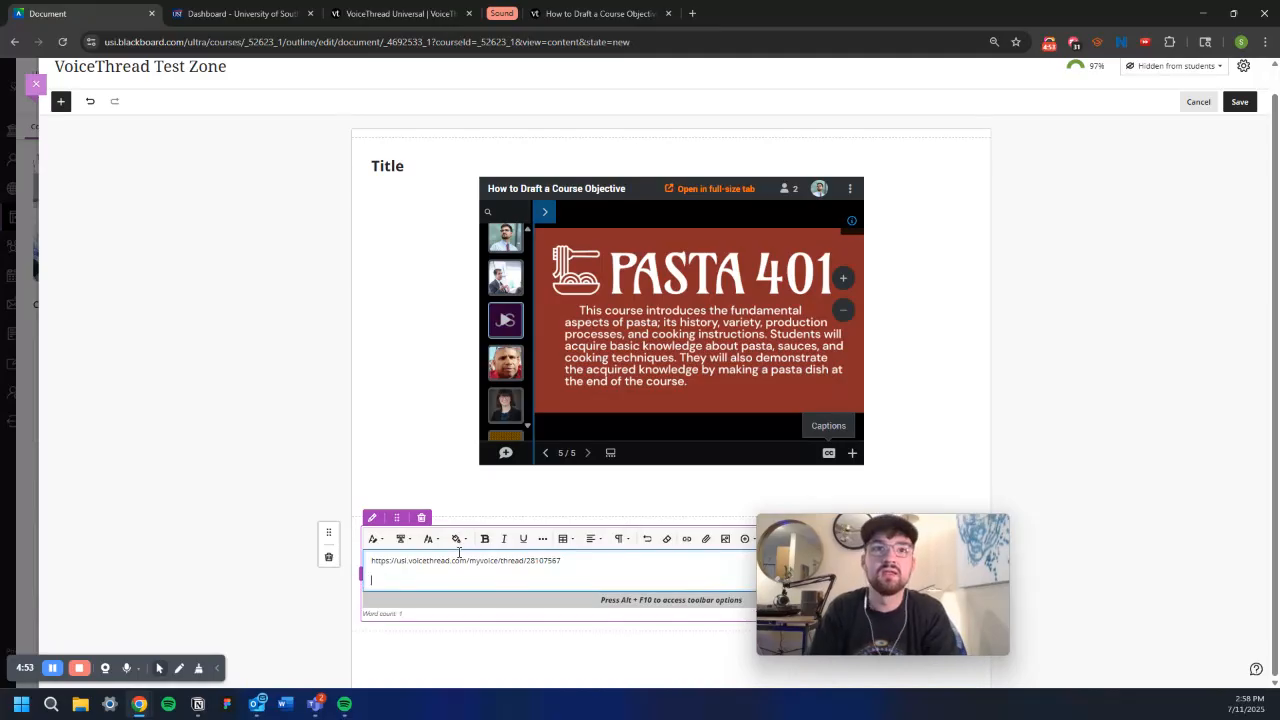
Copy the VoiceThread URL text in the new block and turn it into a hyperlink to that same address.
{"action": "left_click_drag", "start_coordinate": [574, 560], "coordinate": [364, 561]}
{"action": "left_click", "coordinate": [621, 554]}
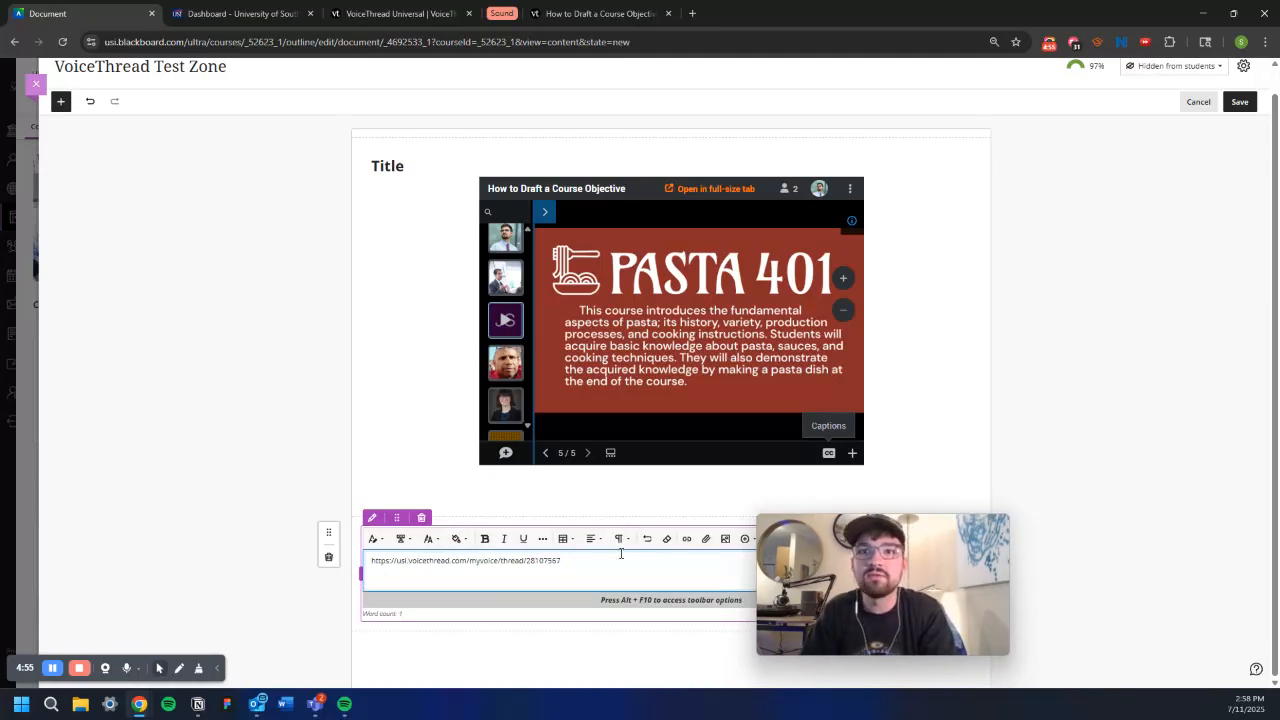
{"action": "triple_click", "coordinate": [373, 561]}
{"action": "key", "text": "ctrl+c"}
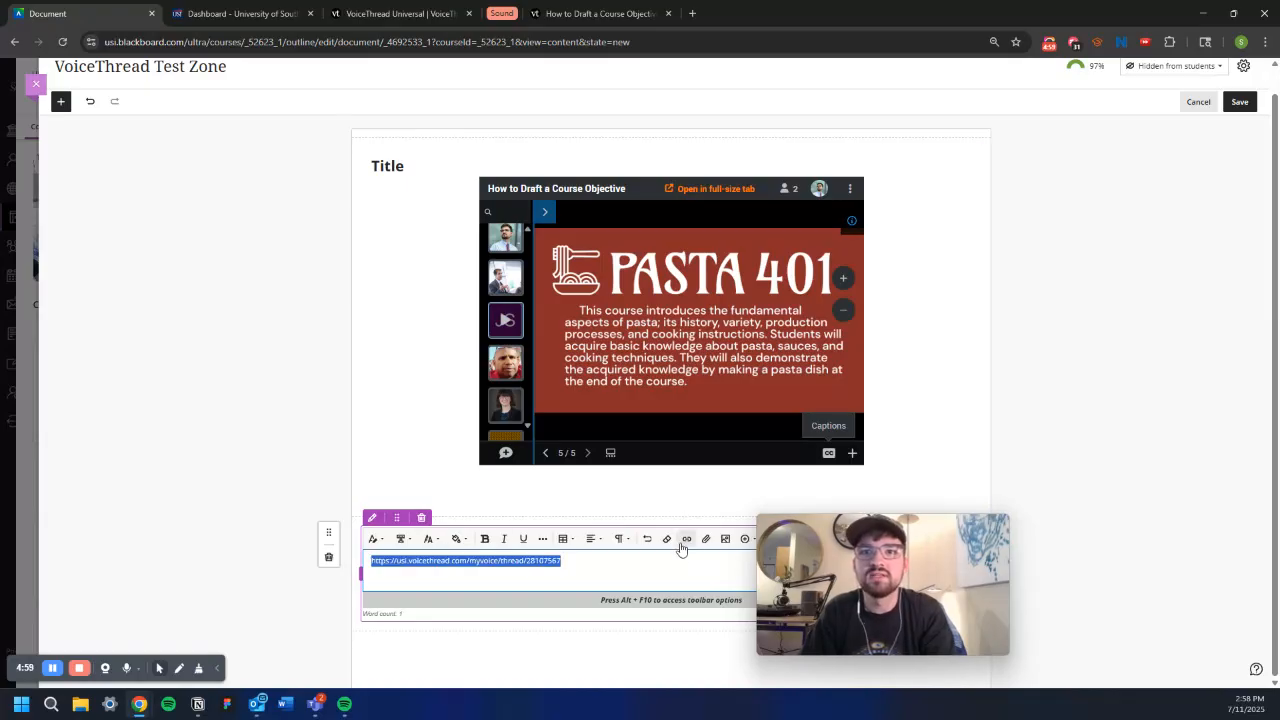
{"action": "left_click", "coordinate": [686, 539]}
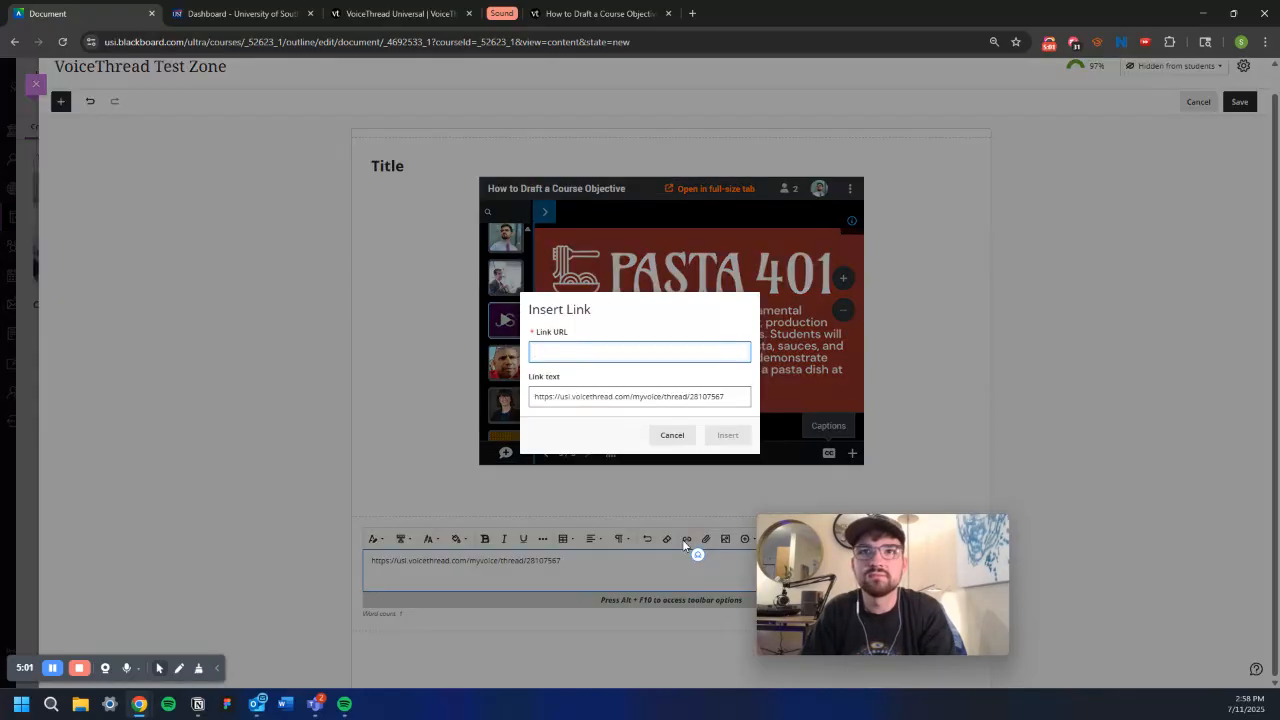
{"action": "key", "text": "ctrl+v"}
{"action": "left_click", "coordinate": [727, 435]}
Add the line "Pasta 401 Lecture" below the URL and hyperlink that text to the copied VoiceThread address.
{"action": "left_click", "coordinate": [546, 573]}
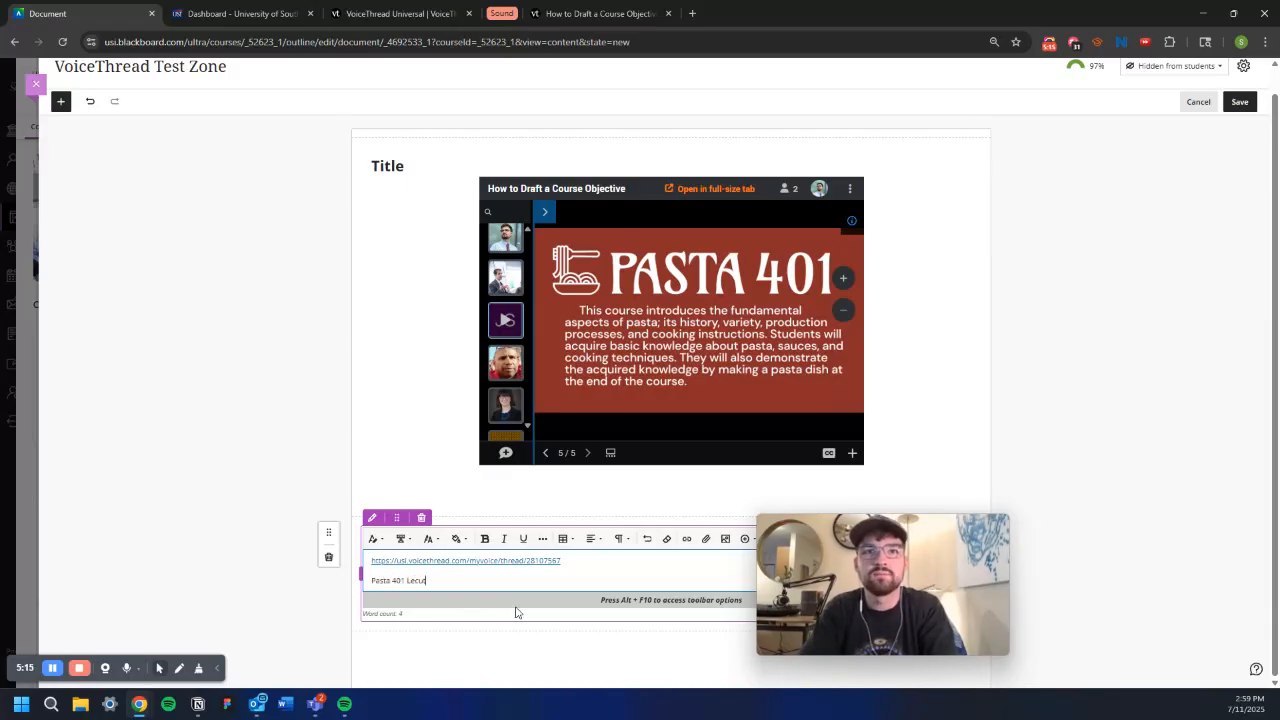
{"action": "type", "text": "ture"}
{"action": "key", "text": "shift+Up"}
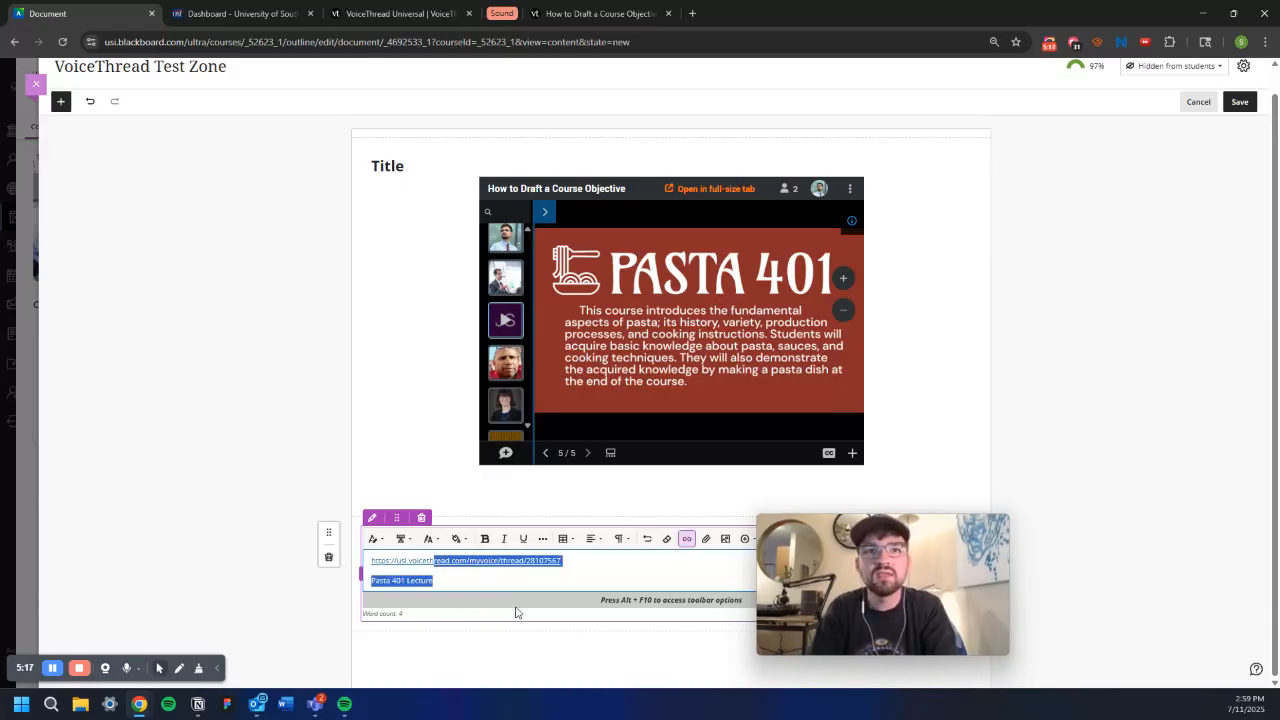
{"action": "key", "text": "shift+Down"}
{"action": "key", "text": "shift+Left"}
{"action": "key", "text": "shift+Left"}
{"action": "key", "text": "shift+Left"}
{"action": "key", "text": "shift+Left"}
{"action": "key", "text": "shift+Left"}
{"action": "key", "text": "shift+Left"}
{"action": "key", "text": "shift+Left"}
{"action": "key", "text": "shift+Left"}
{"action": "key", "text": "shift+Left"}
{"action": "key", "text": "shift+Left"}
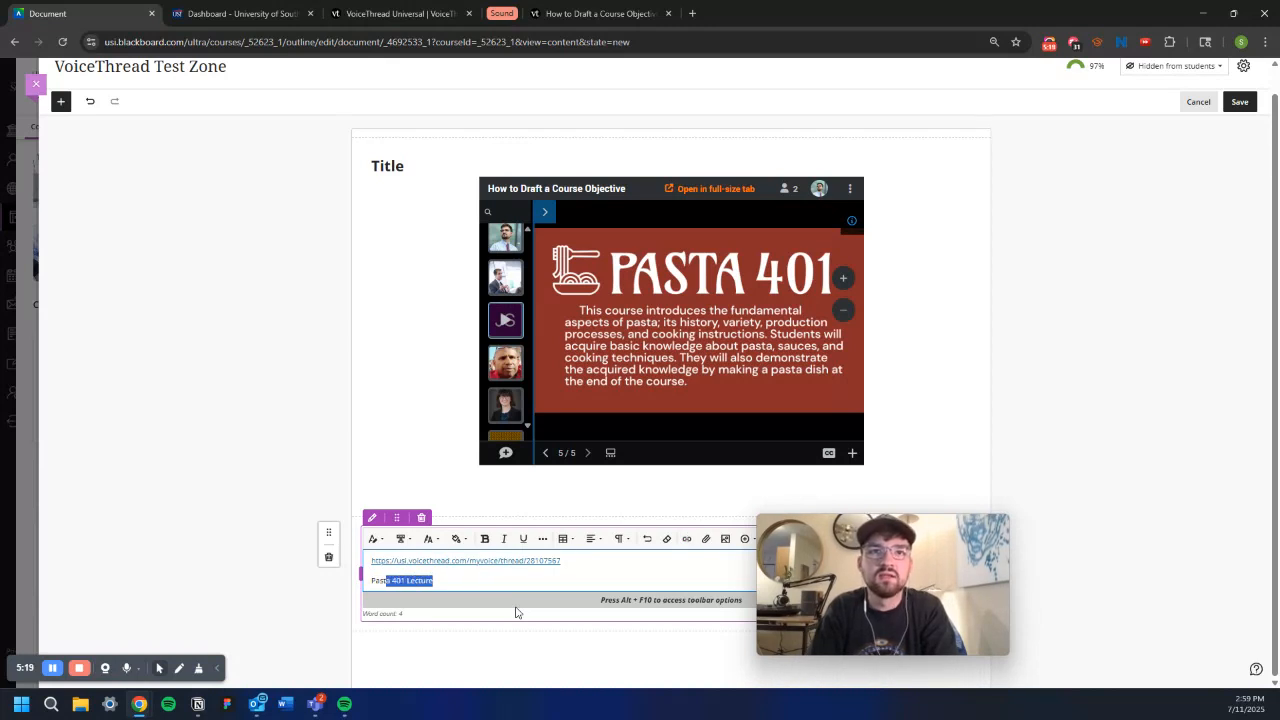
{"action": "left_click", "coordinate": [687, 539]}
{"action": "key", "text": "ctrl+v"}
{"action": "left_click", "coordinate": [727, 435]}
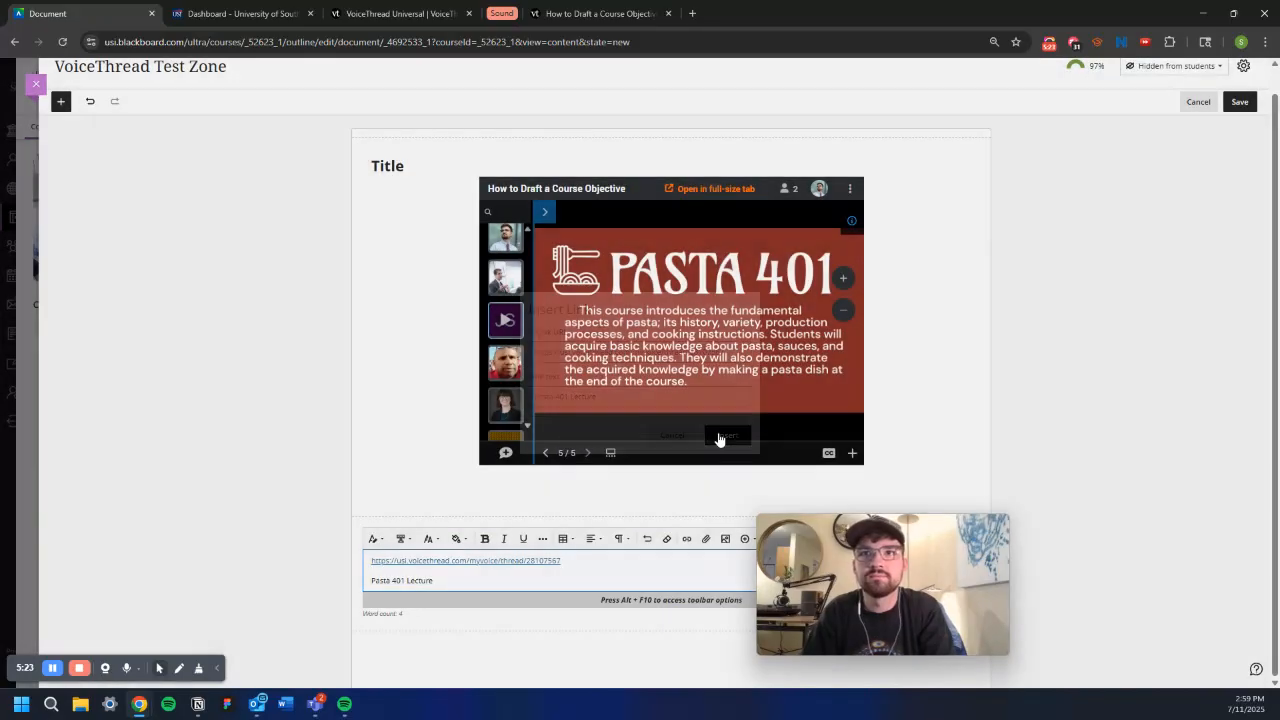
Save the document and test the "Pasta 401 Lecture" link, returning to the document.
{"action": "left_click", "coordinate": [1239, 101]}
{"action": "left_click", "coordinate": [416, 560]}
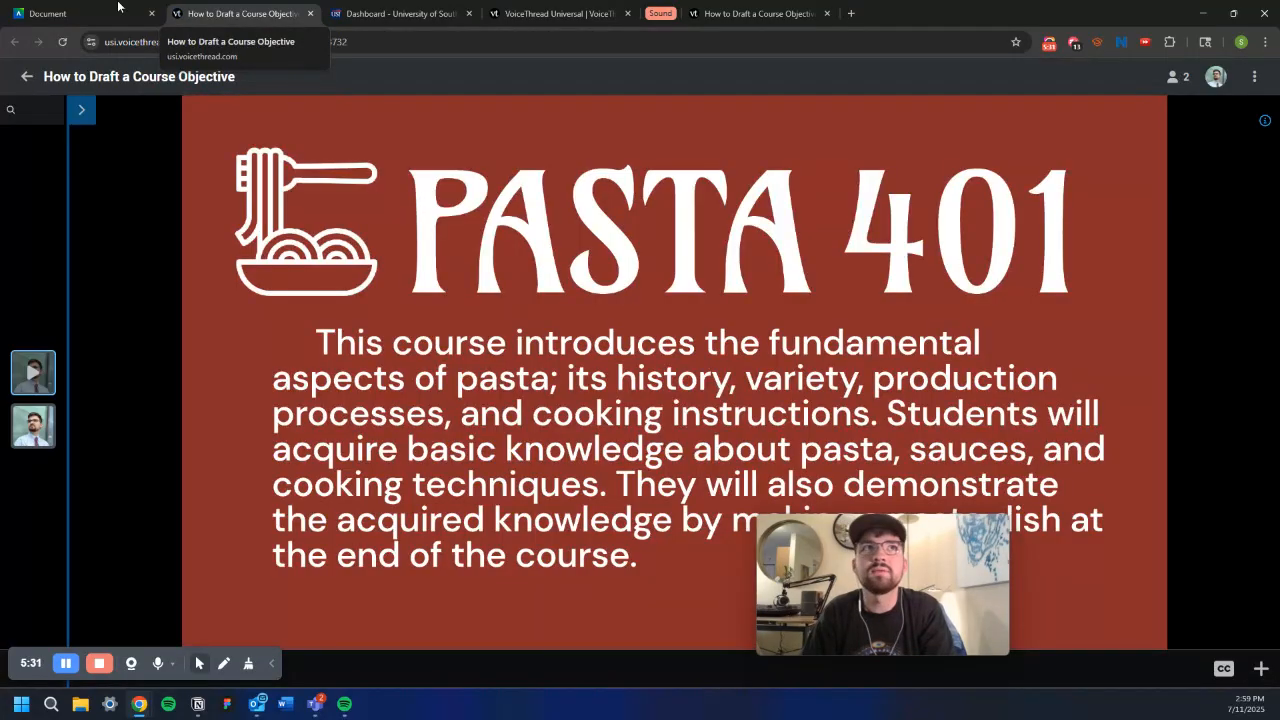
{"action": "left_click", "coordinate": [118, 7]}
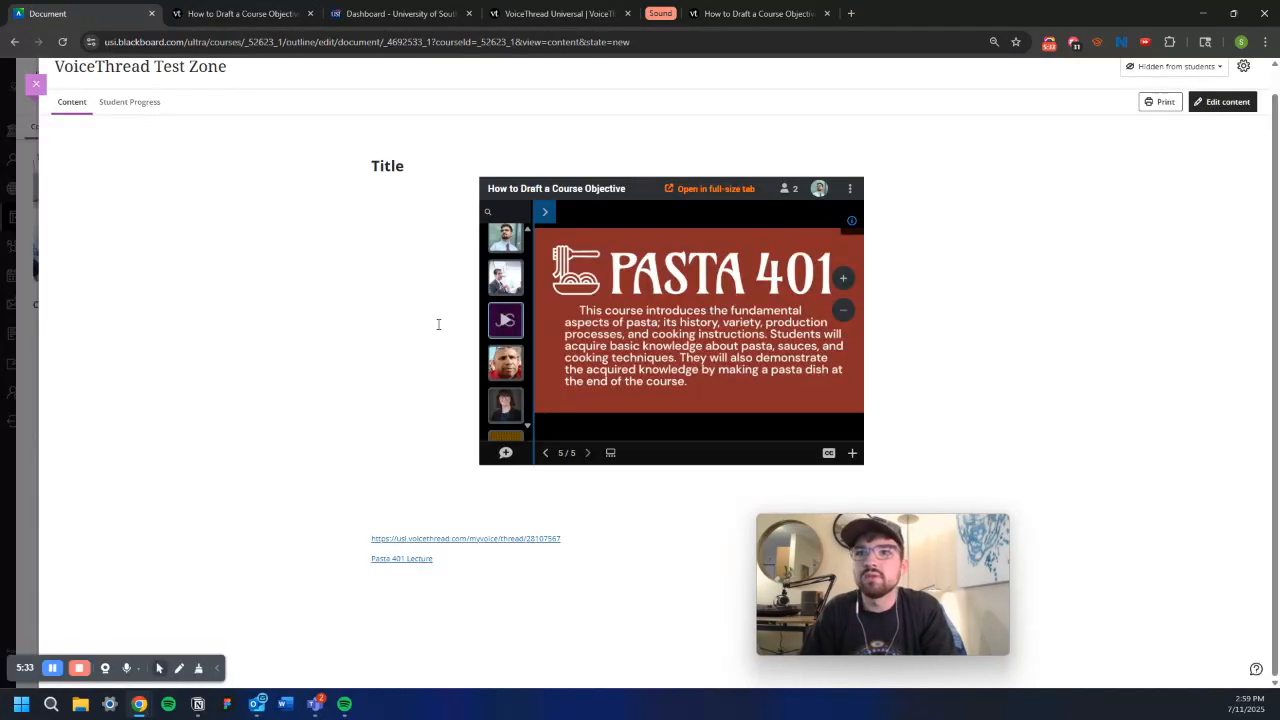
Examine the block types that can be added below the links in edit mode, and save the document.
{"action": "left_click", "coordinate": [1230, 103]}
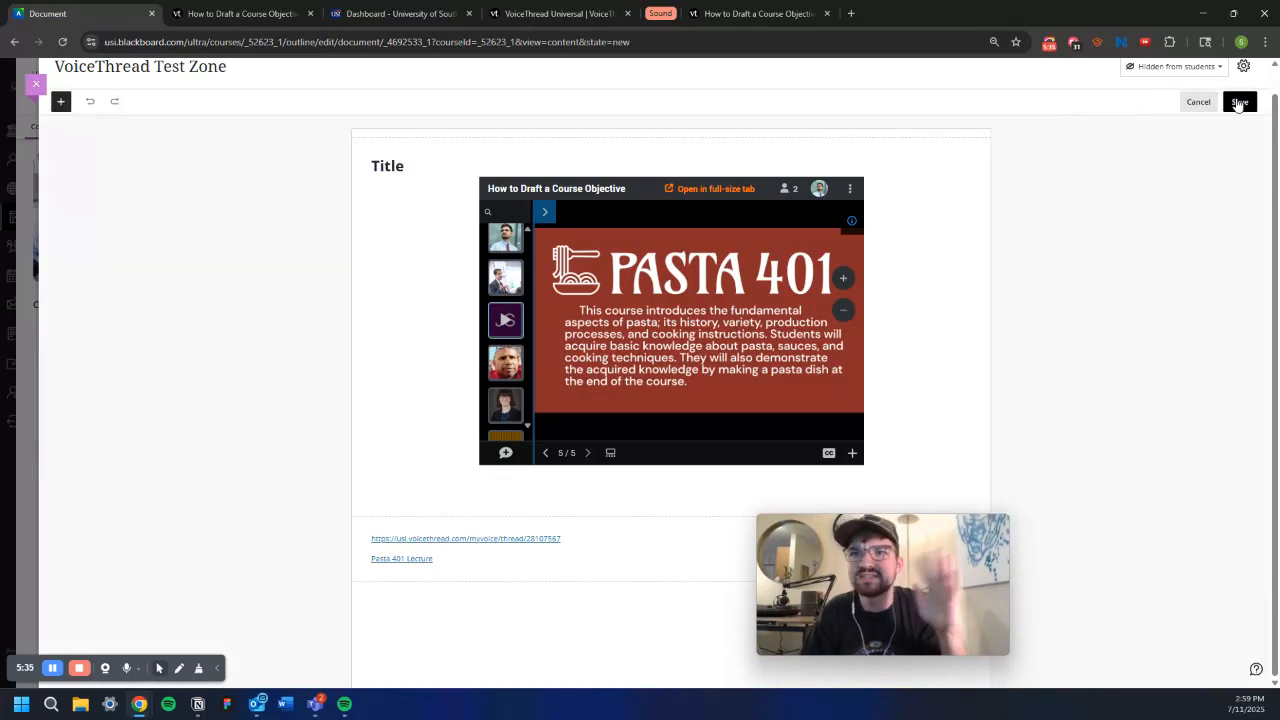
{"action": "left_click", "coordinate": [594, 590]}
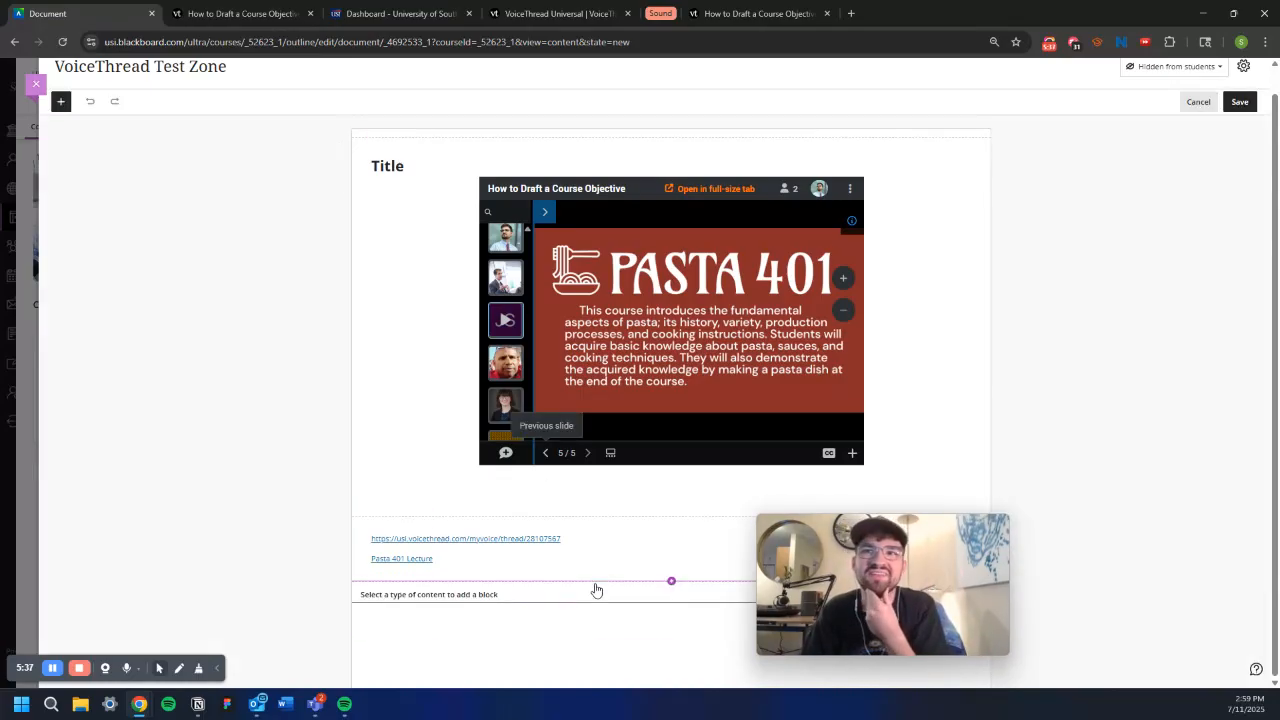
{"action": "left_click", "coordinate": [903, 457]}
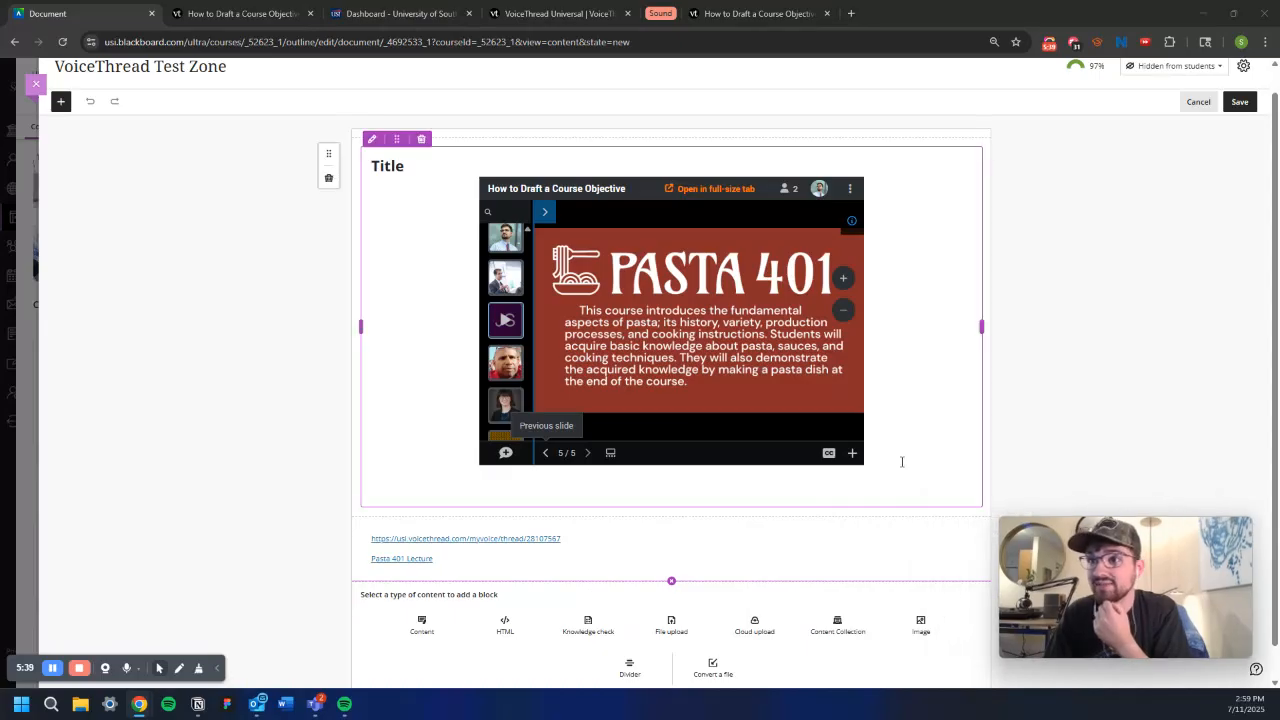
{"action": "scroll", "coordinate": [788, 455], "scroll_direction": "down", "scroll_amount": 1}
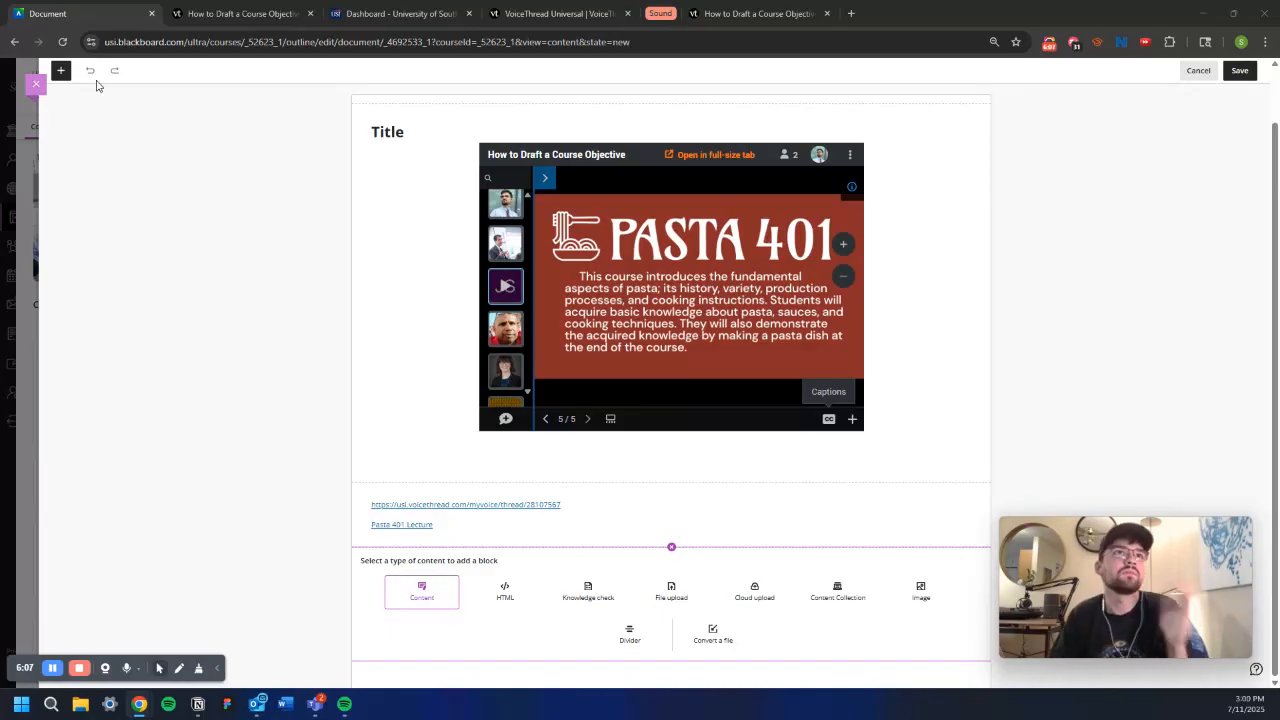
{"action": "left_click", "coordinate": [1240, 70]}
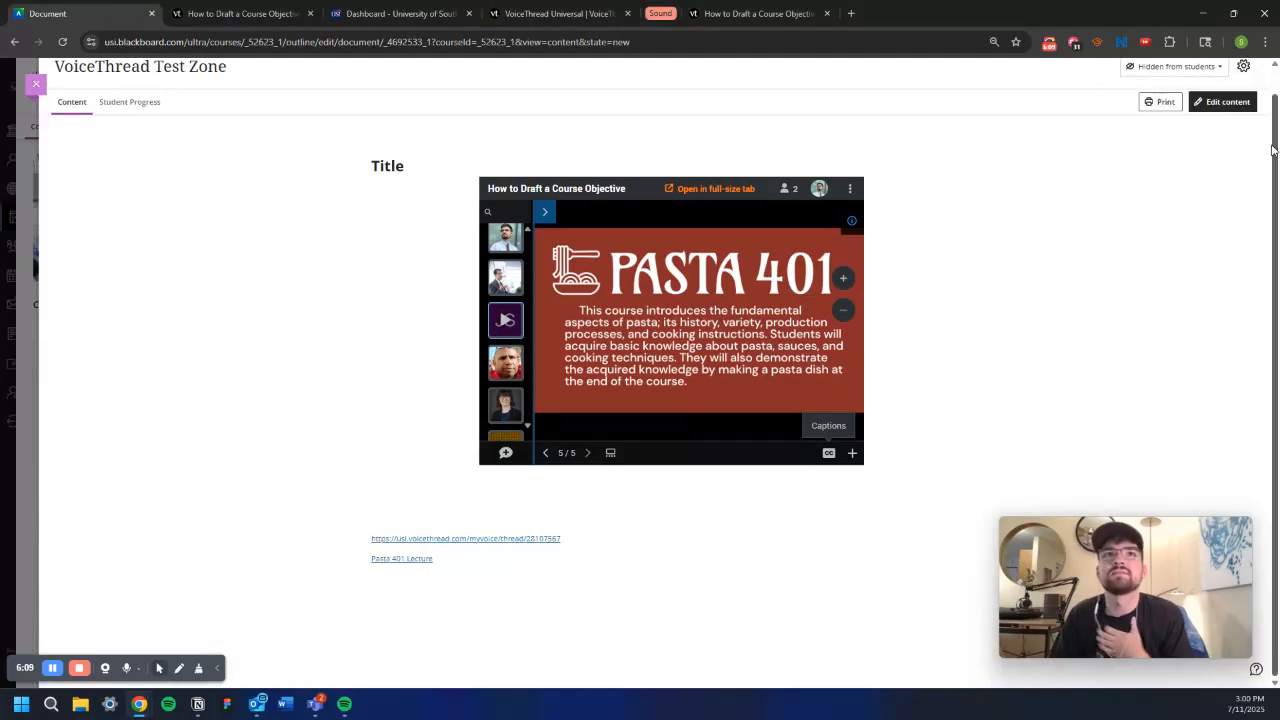
Close the document and open the Content Market at the insertion point directly below VoiceThread Test Zone in the course content.
{"action": "left_click", "coordinate": [35, 85]}
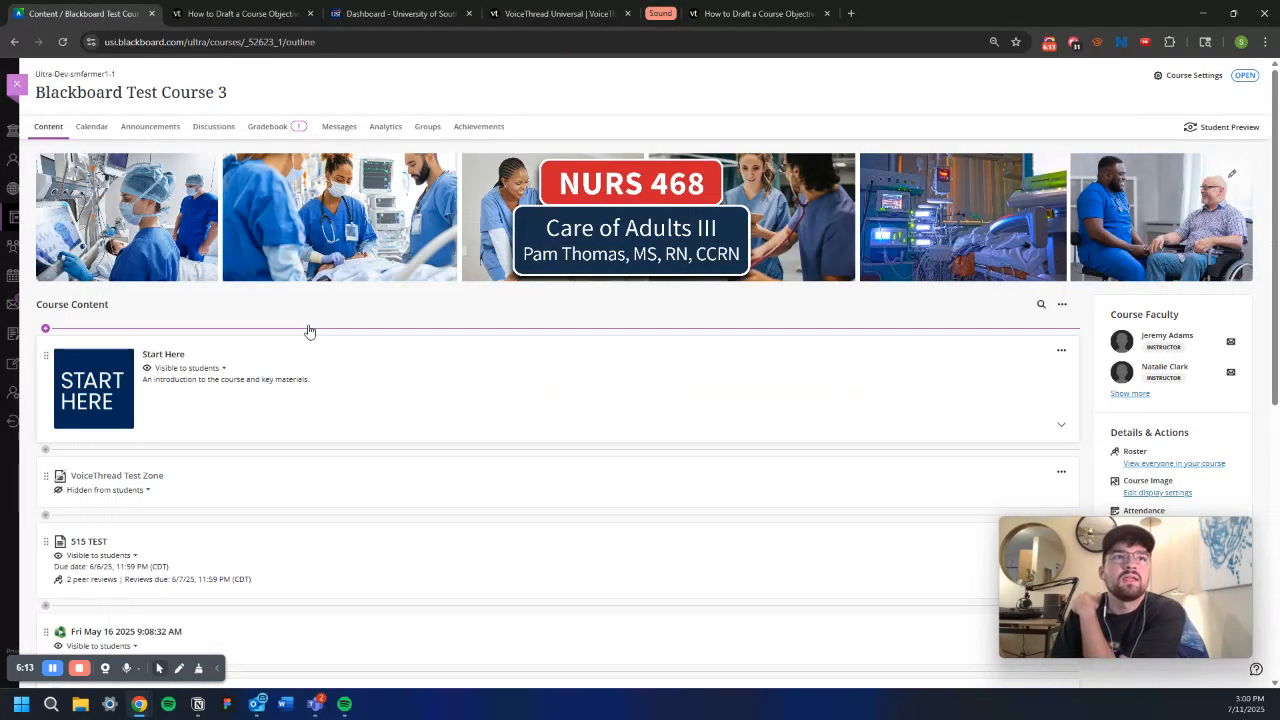
{"action": "scroll", "coordinate": [160, 428], "scroll_direction": "down", "scroll_amount": 2}
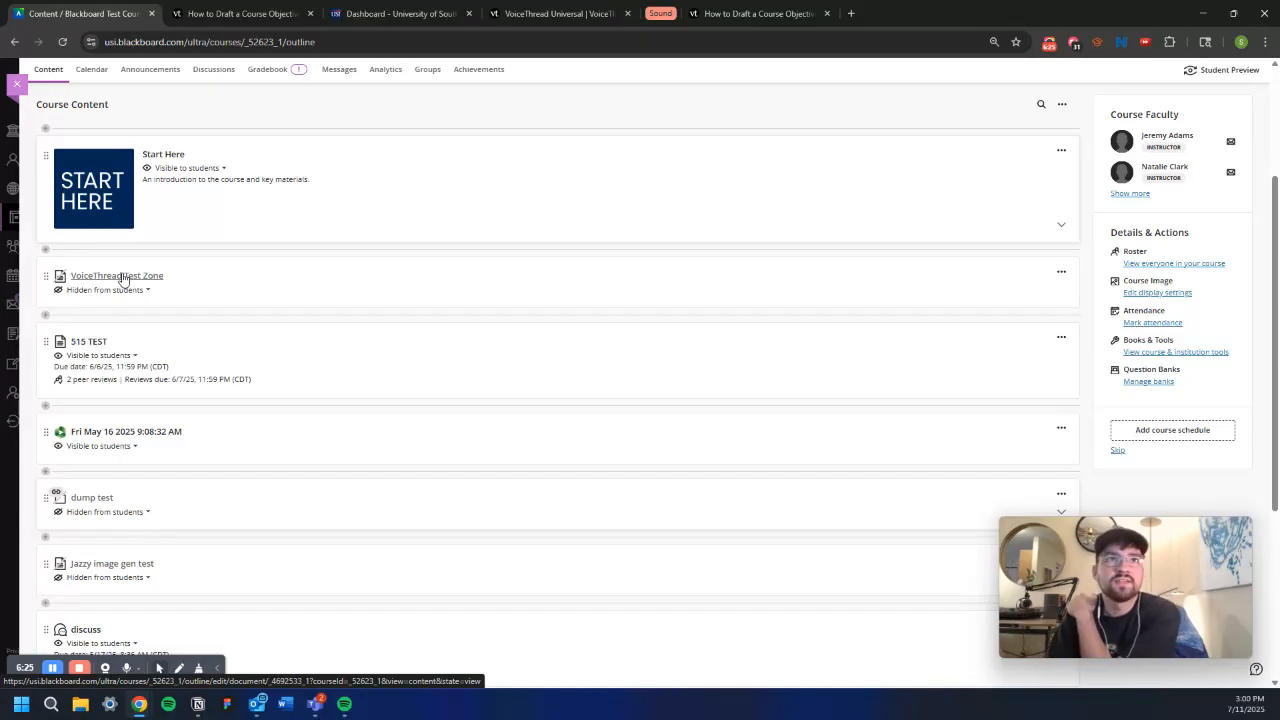
{"action": "left_click", "coordinate": [45, 316]}
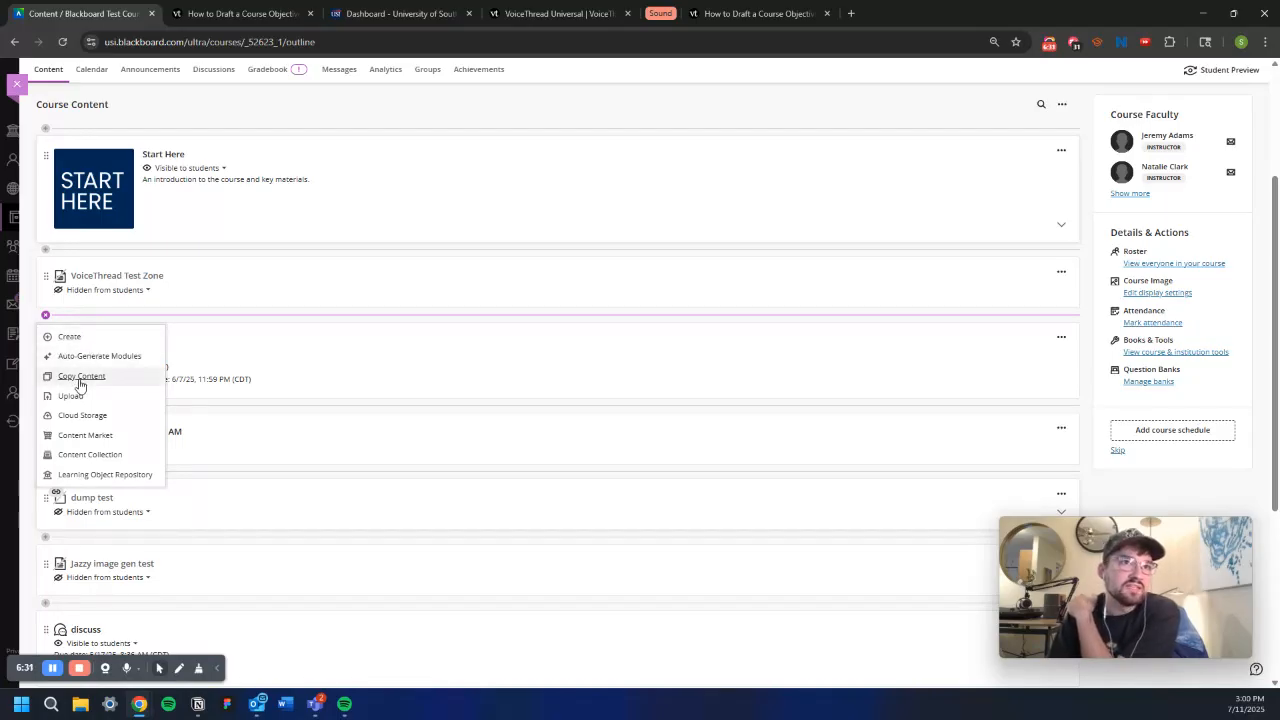
{"action": "left_click", "coordinate": [84, 437]}
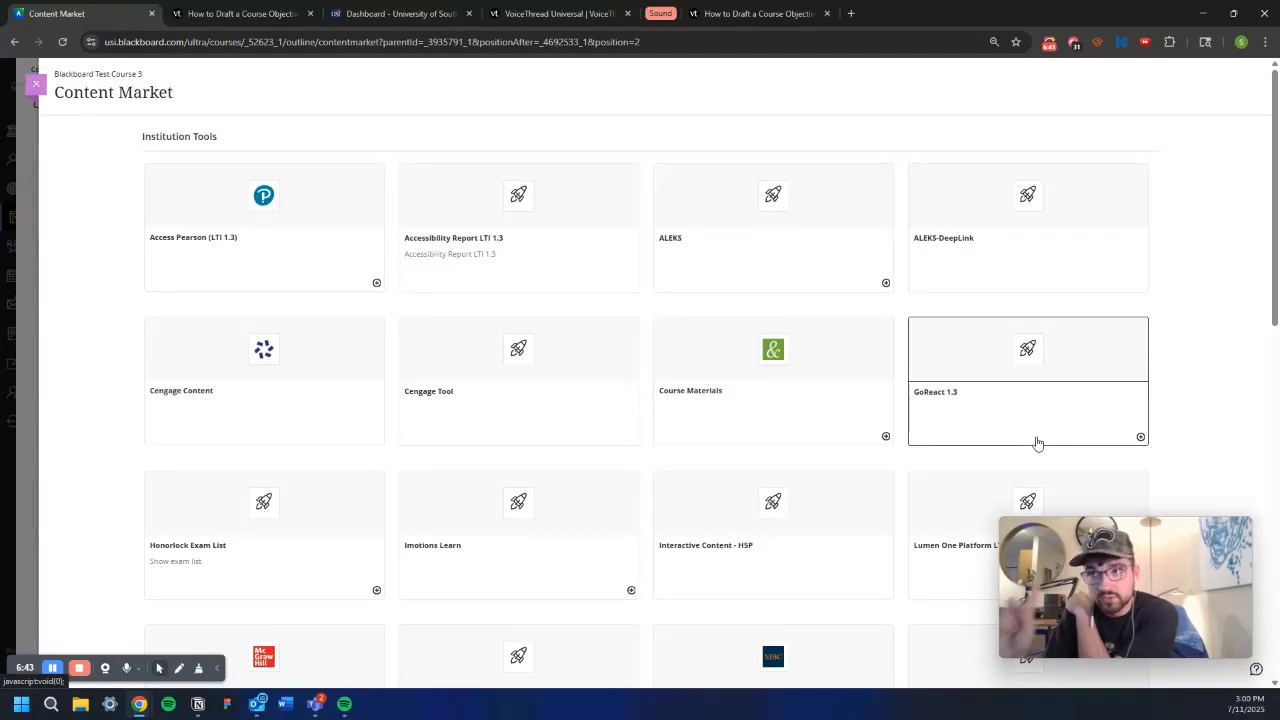
Find the VoiceThread tool among the institution tools and launch it.
{"action": "scroll", "coordinate": [1037, 443], "scroll_direction": "down", "scroll_amount": 3}
{"action": "scroll", "coordinate": [817, 357], "scroll_direction": "down", "scroll_amount": 5}
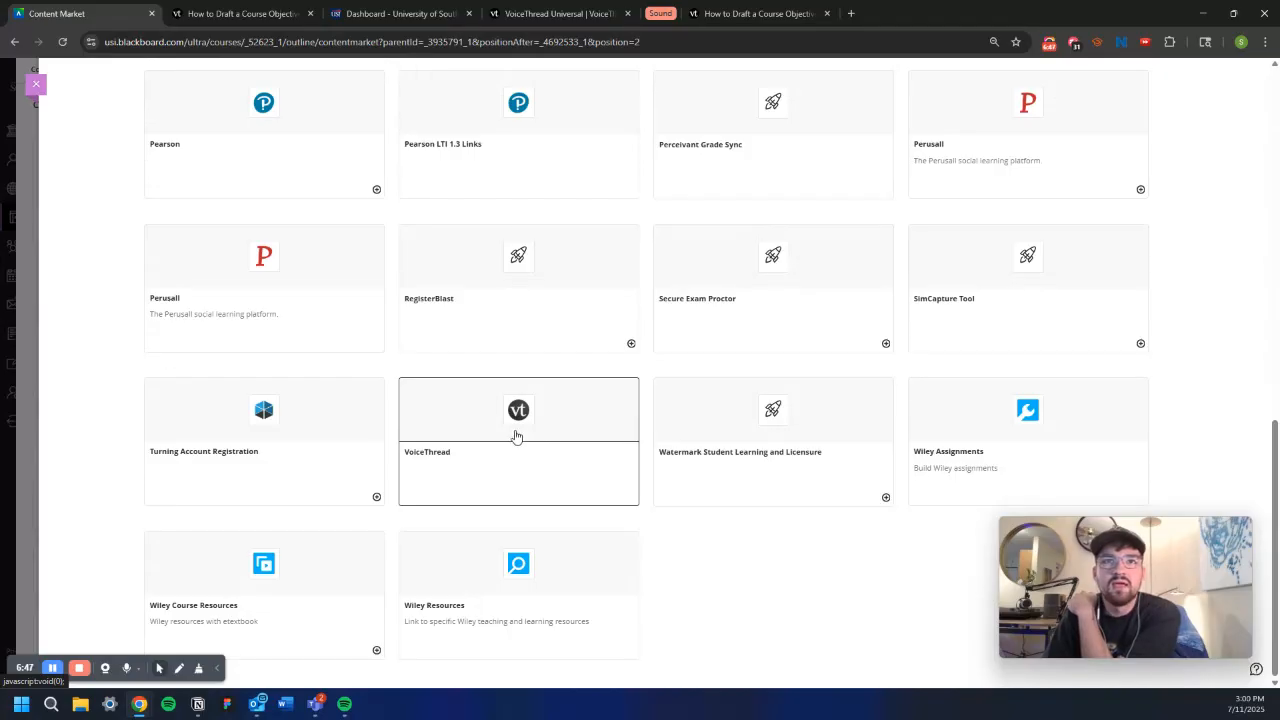
{"action": "left_click", "coordinate": [489, 427]}
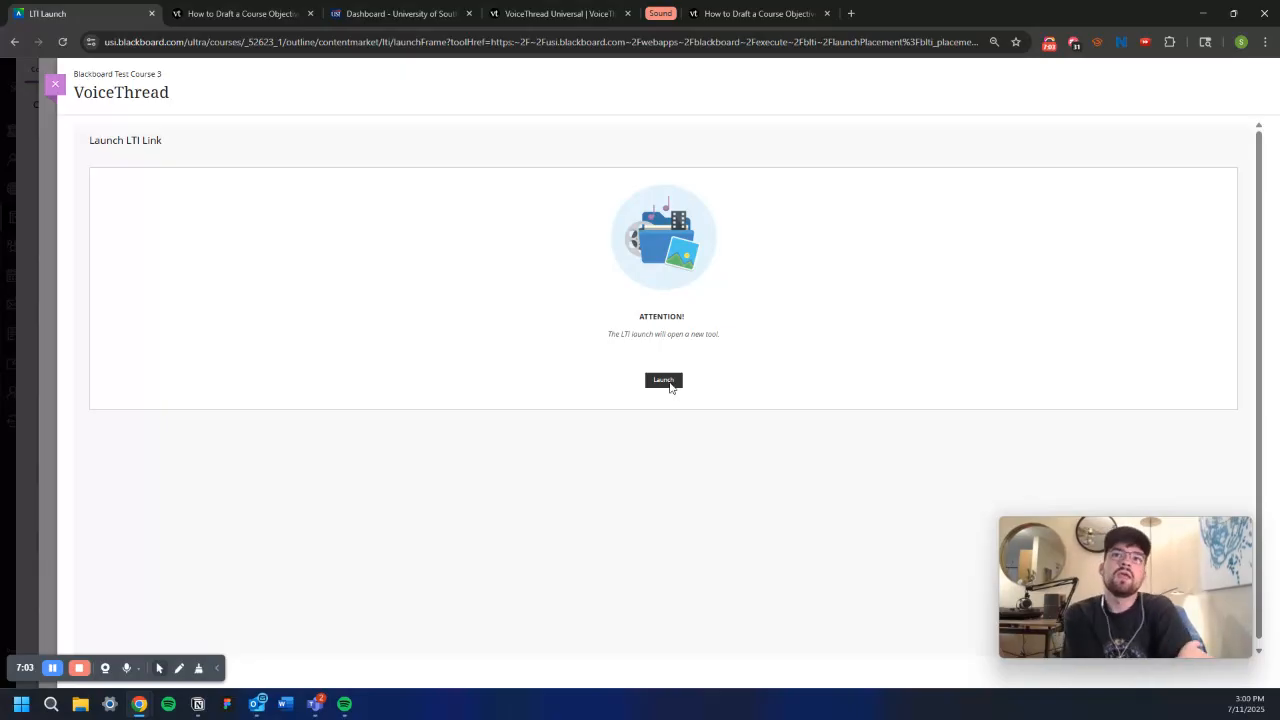
{"action": "left_click", "coordinate": [664, 381]}
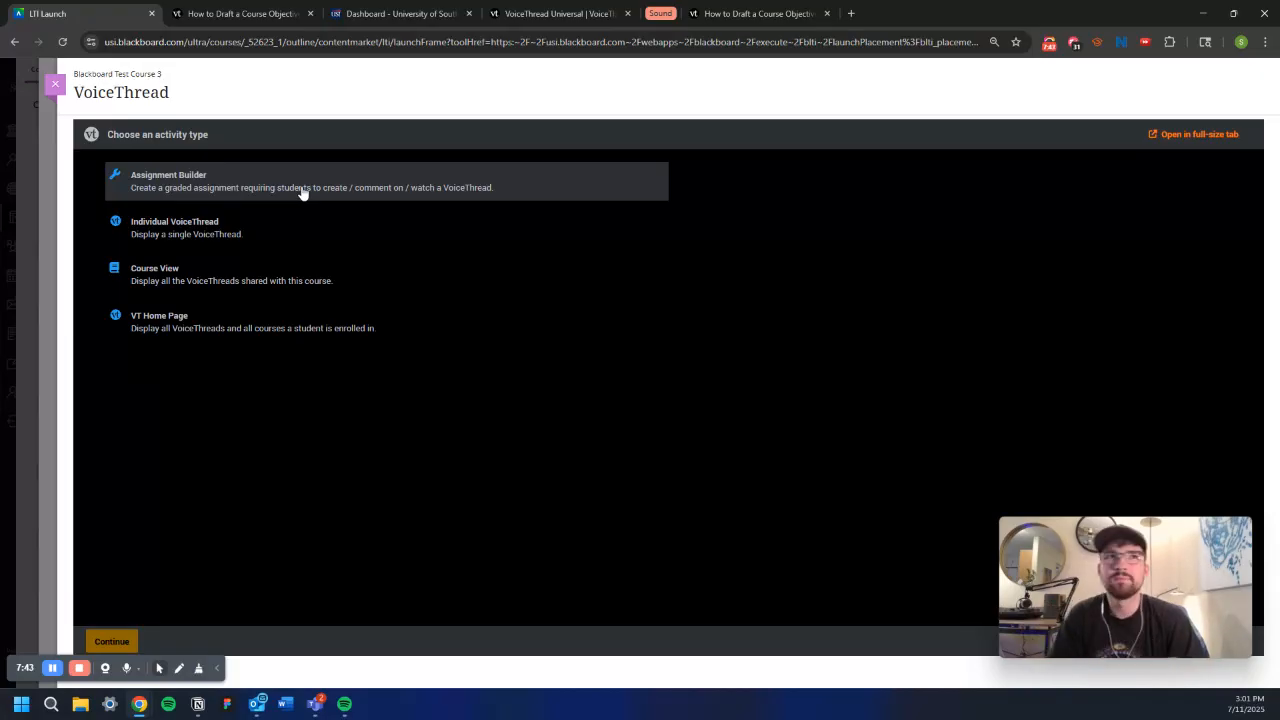
Choose a Create assignment in the Assignment Builder and review its participation, comment, playback and permission settings.
{"action": "left_click", "coordinate": [173, 183]}
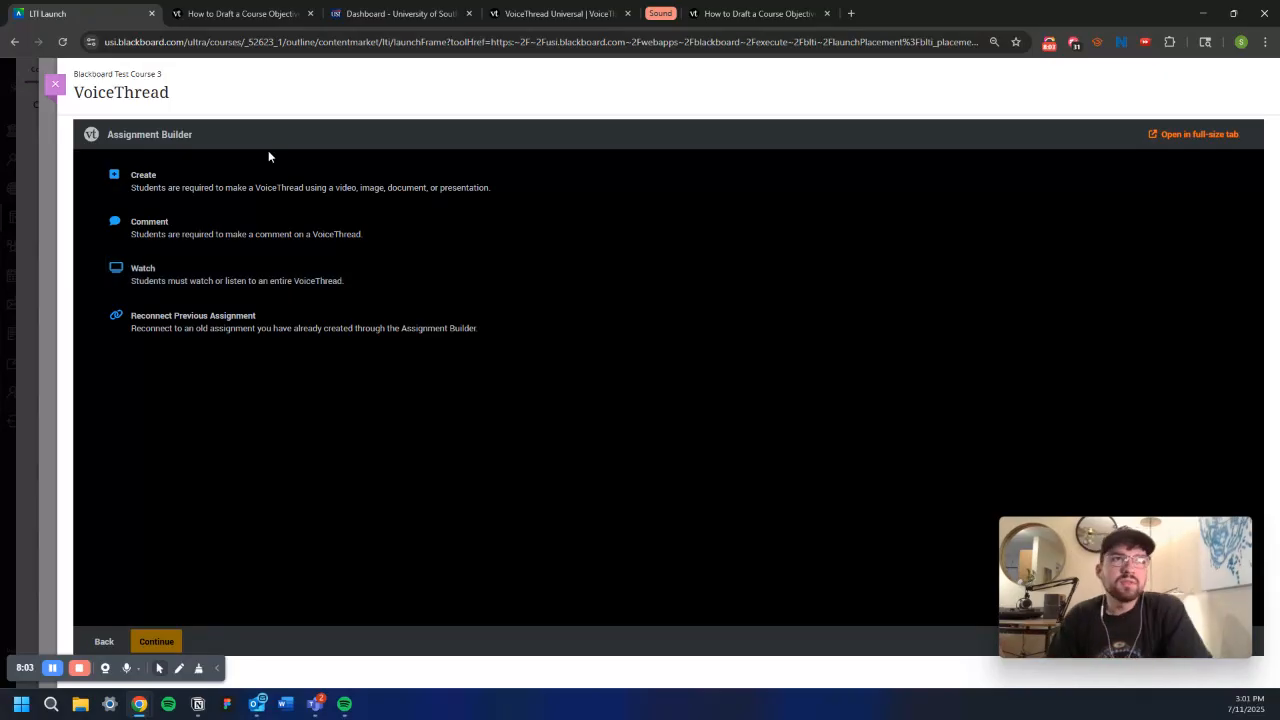
{"action": "left_click", "coordinate": [262, 181]}
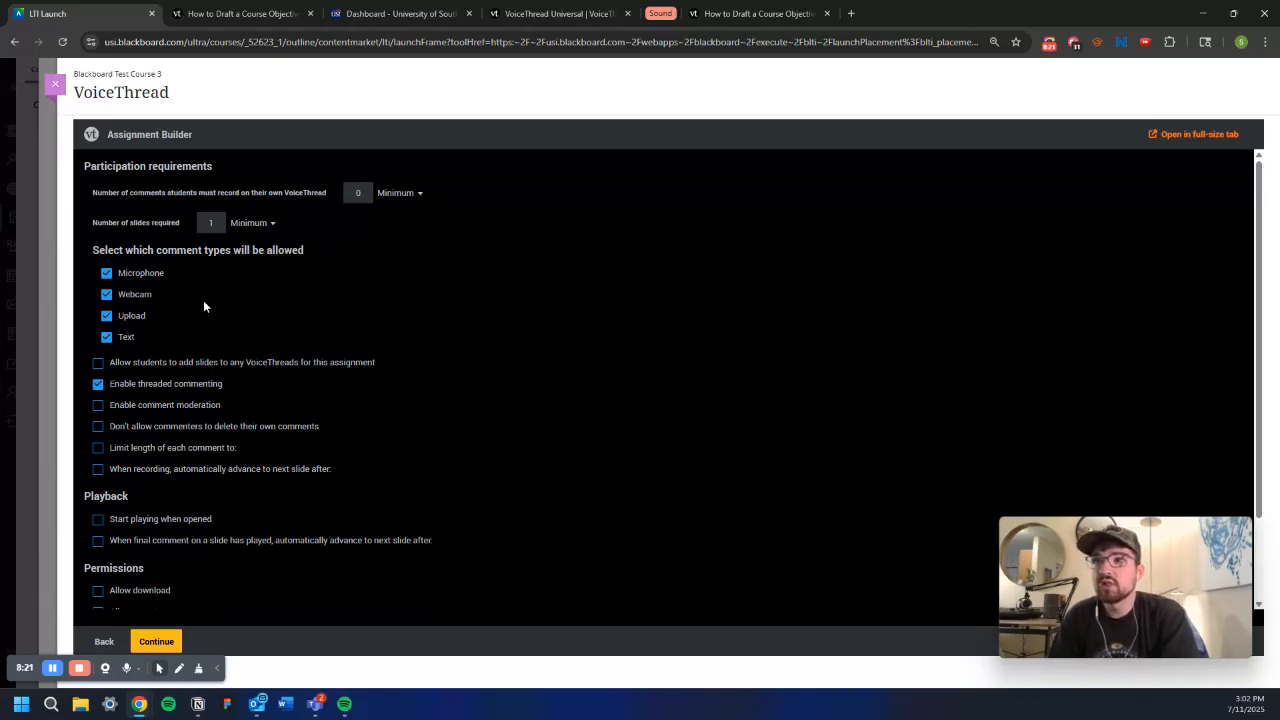
{"action": "scroll", "coordinate": [154, 289], "scroll_direction": "down", "scroll_amount": 2}
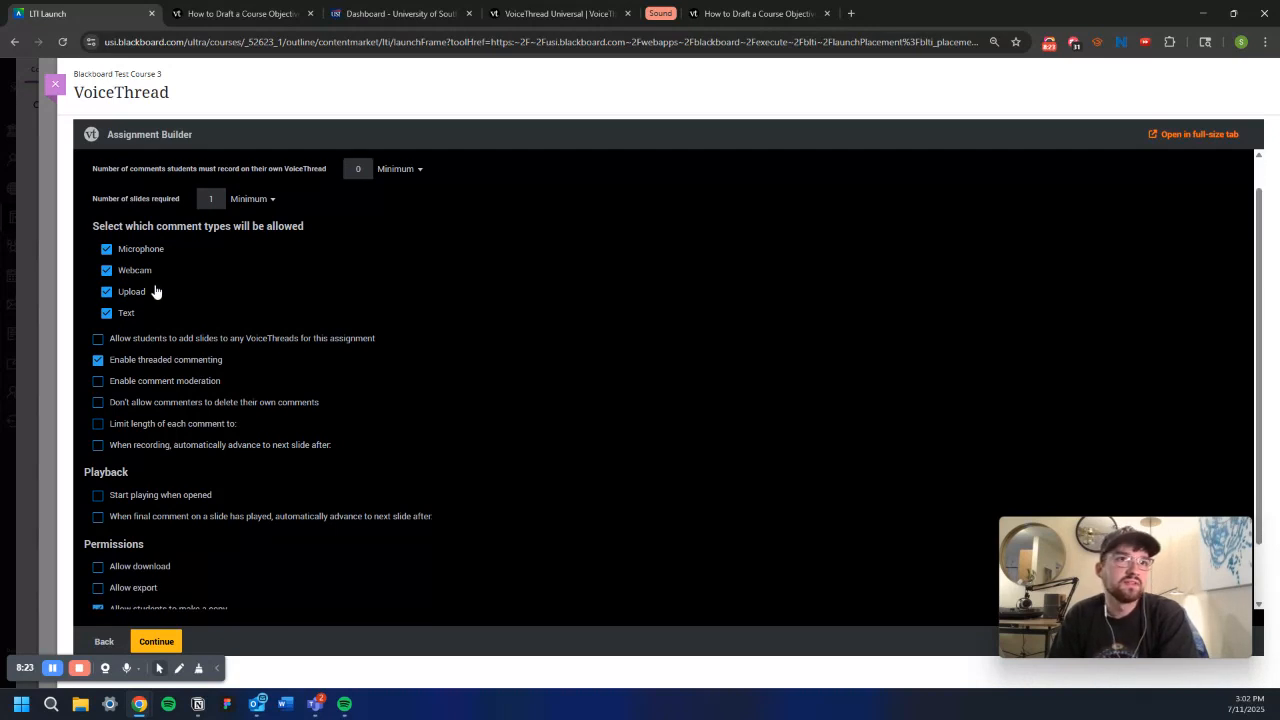
{"action": "scroll", "coordinate": [137, 281], "scroll_direction": "up", "scroll_amount": 1}
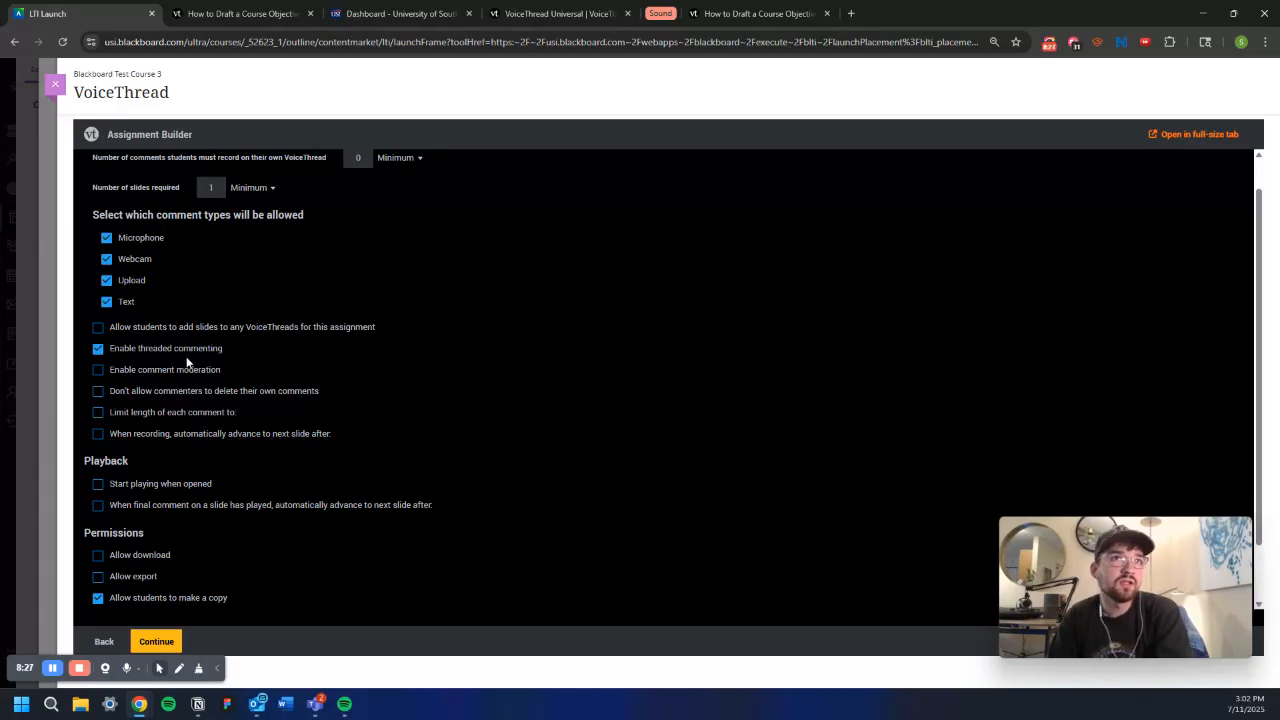
{"action": "scroll", "coordinate": [300, 260], "scroll_direction": "up", "scroll_amount": 1}
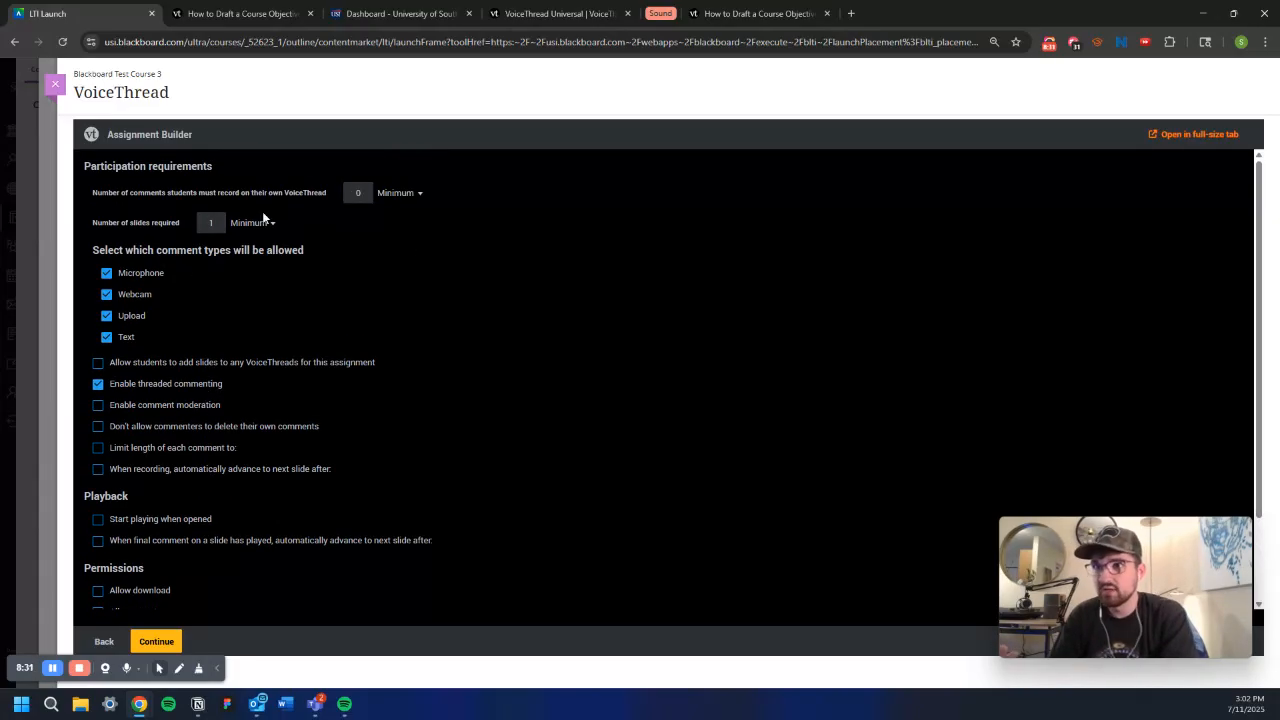
Allow students to see each other's submissions for the Create assignment, and proceed to the assignment details.
{"action": "scroll", "coordinate": [438, 343], "scroll_direction": "down", "scroll_amount": 3}
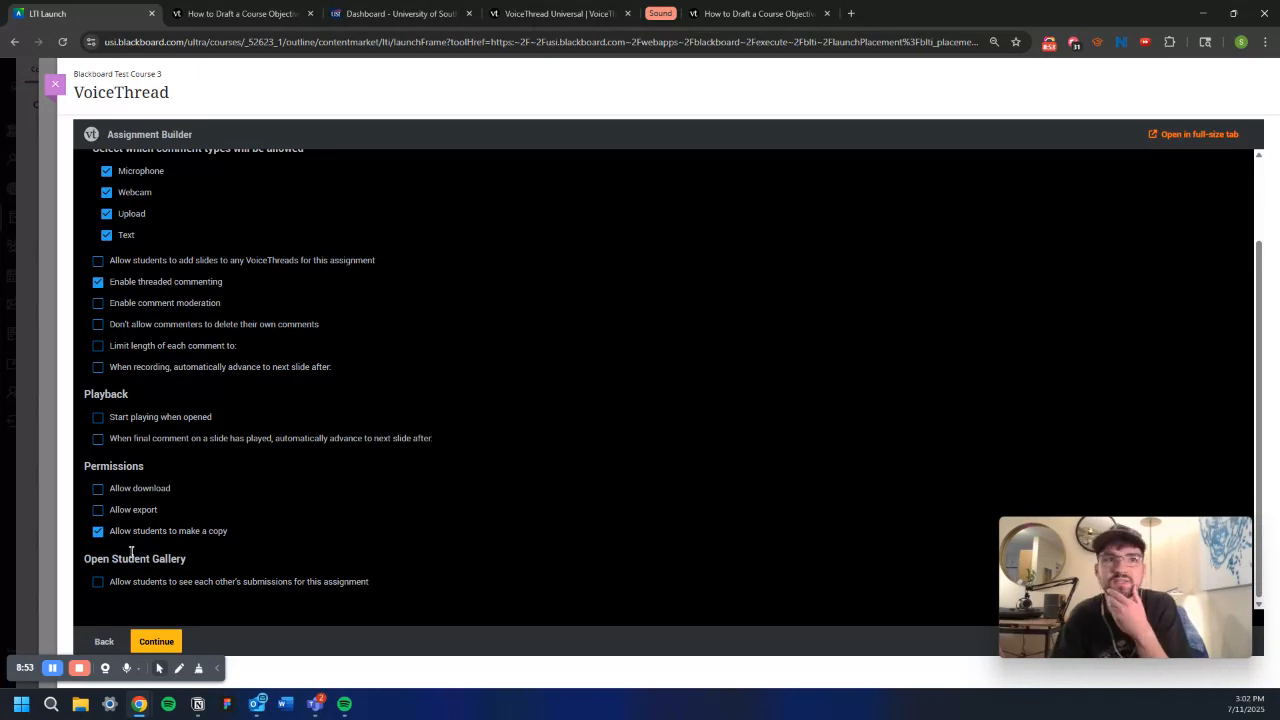
{"action": "left_click", "coordinate": [99, 583]}
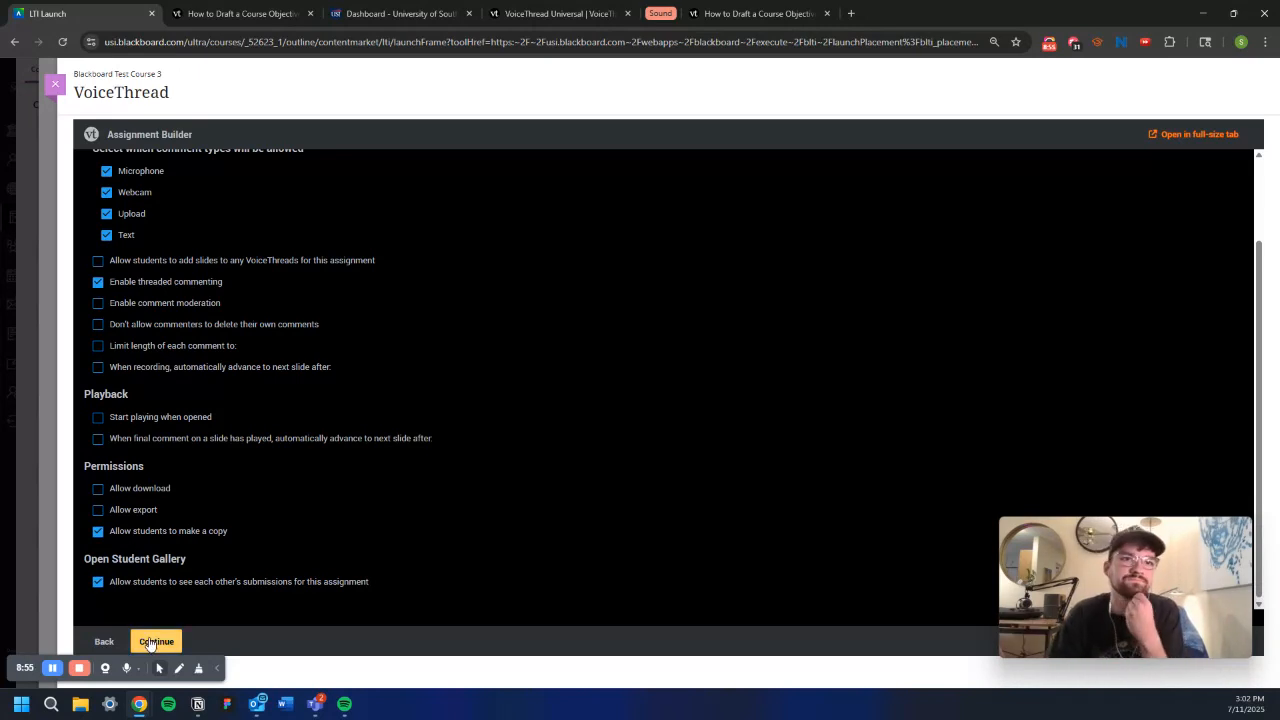
{"action": "left_click", "coordinate": [156, 642]}
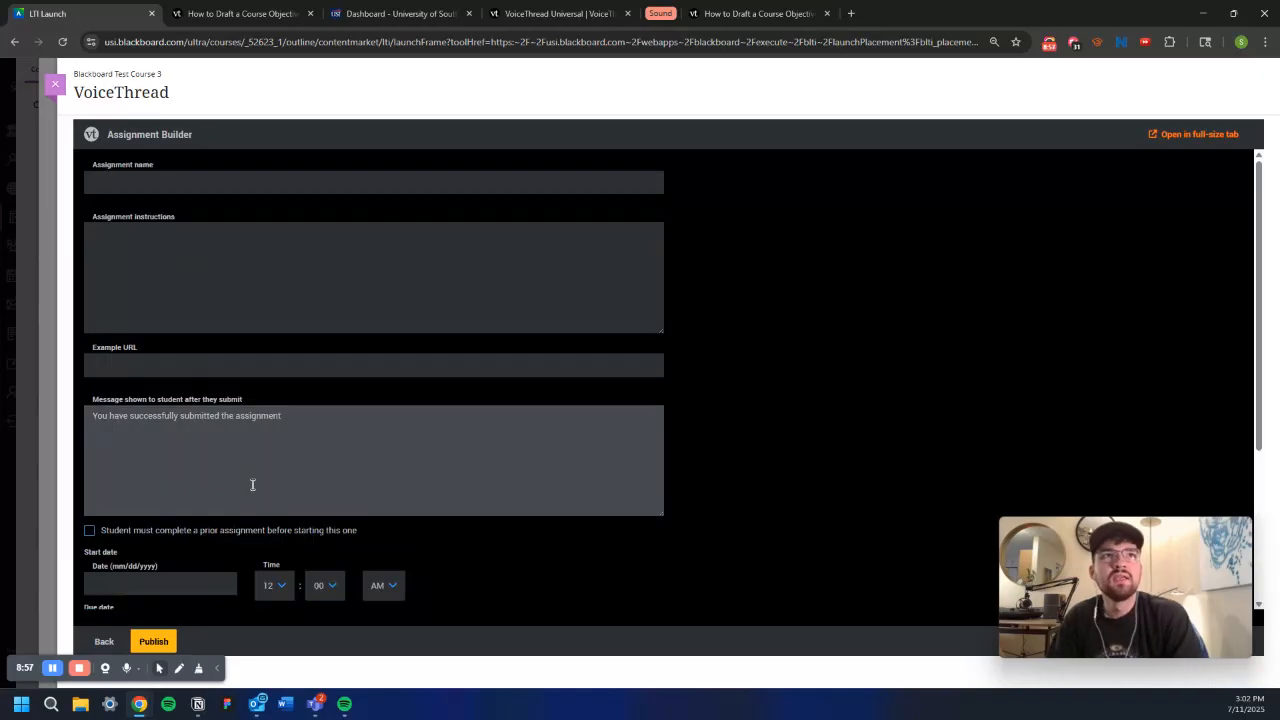
Name the assignment "Pasta 401" and enter "INSTRUCTIONS" as its assignment instructions.
{"action": "left_click", "coordinate": [246, 183]}
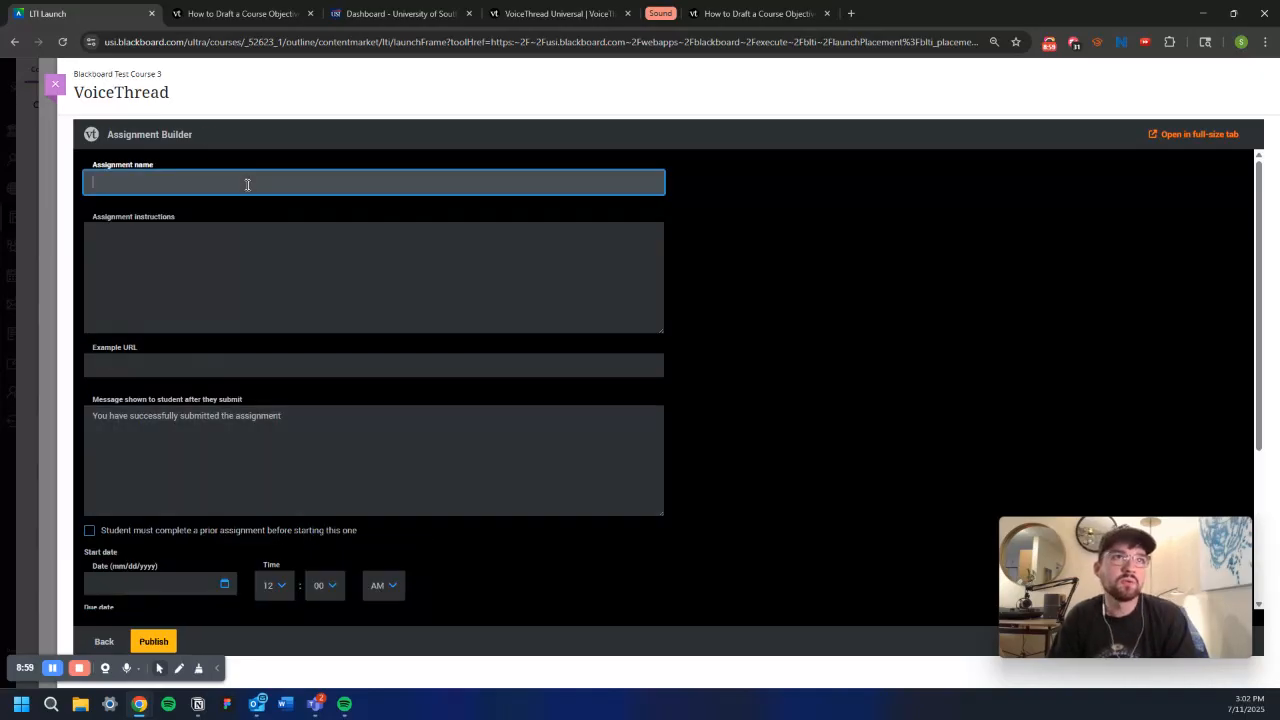
{"action": "type", "text": "Past"}
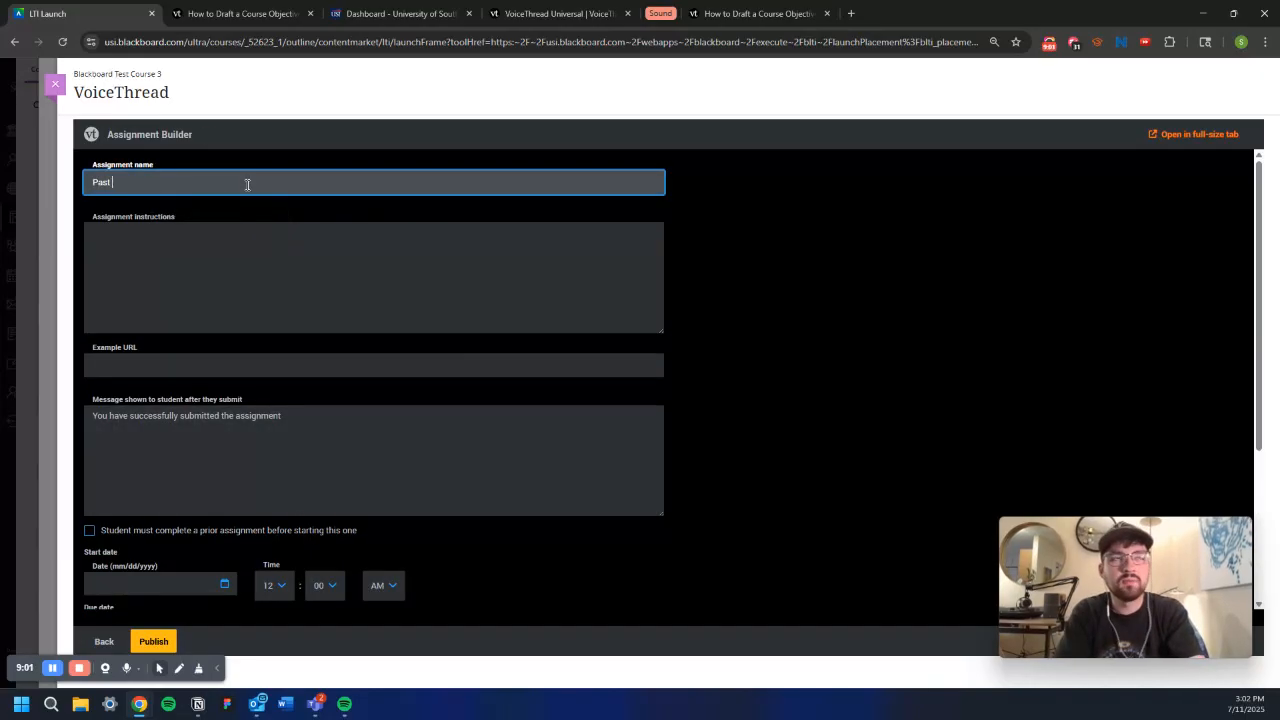
{"action": "type", "text": "a 401"}
{"action": "key", "text": "Tab"}
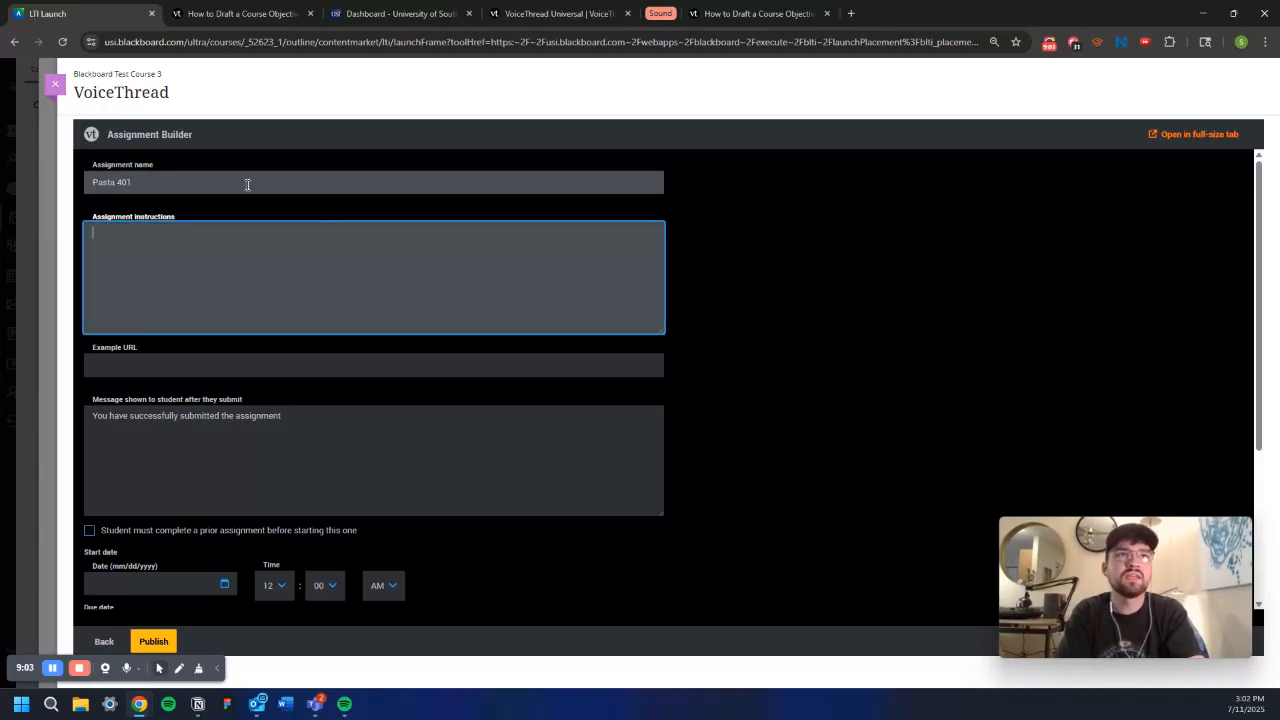
{"action": "type", "text": "INSTRUCTIONS"}
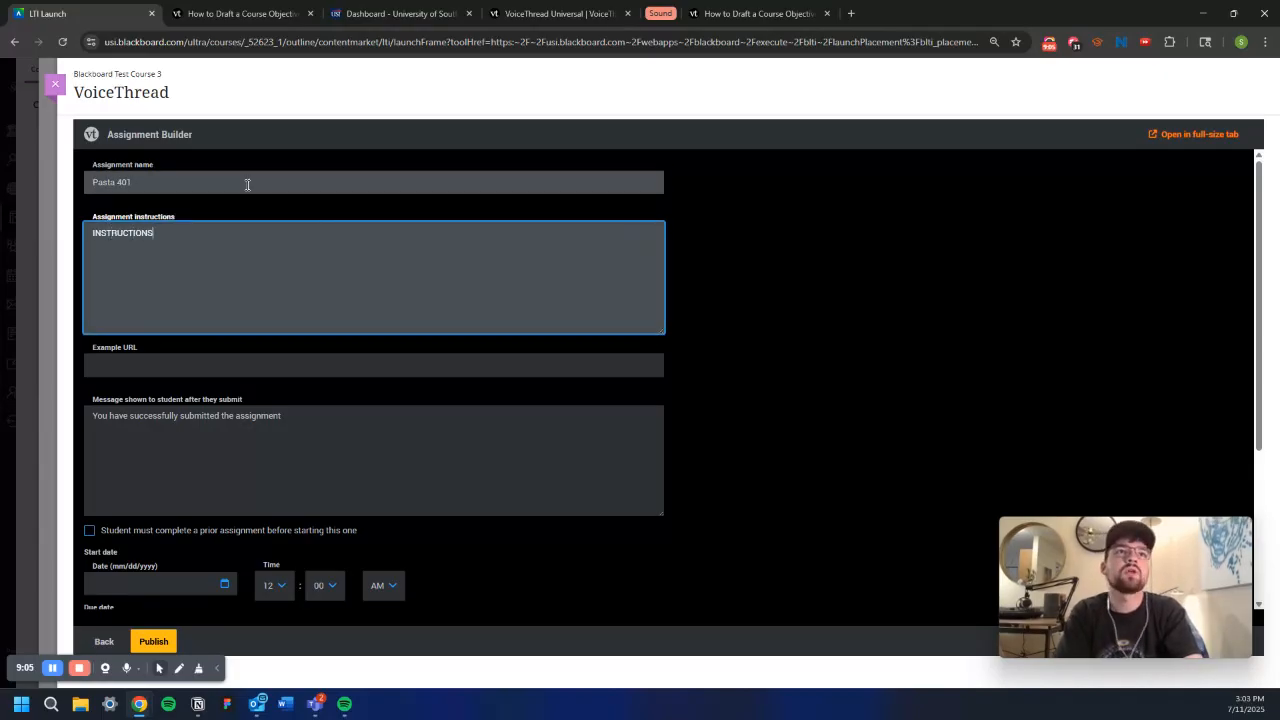
Set the assignment's assessment to Points with 10 total points possible, and publish it to the course.
{"action": "scroll", "coordinate": [171, 360], "scroll_direction": "down", "scroll_amount": 1}
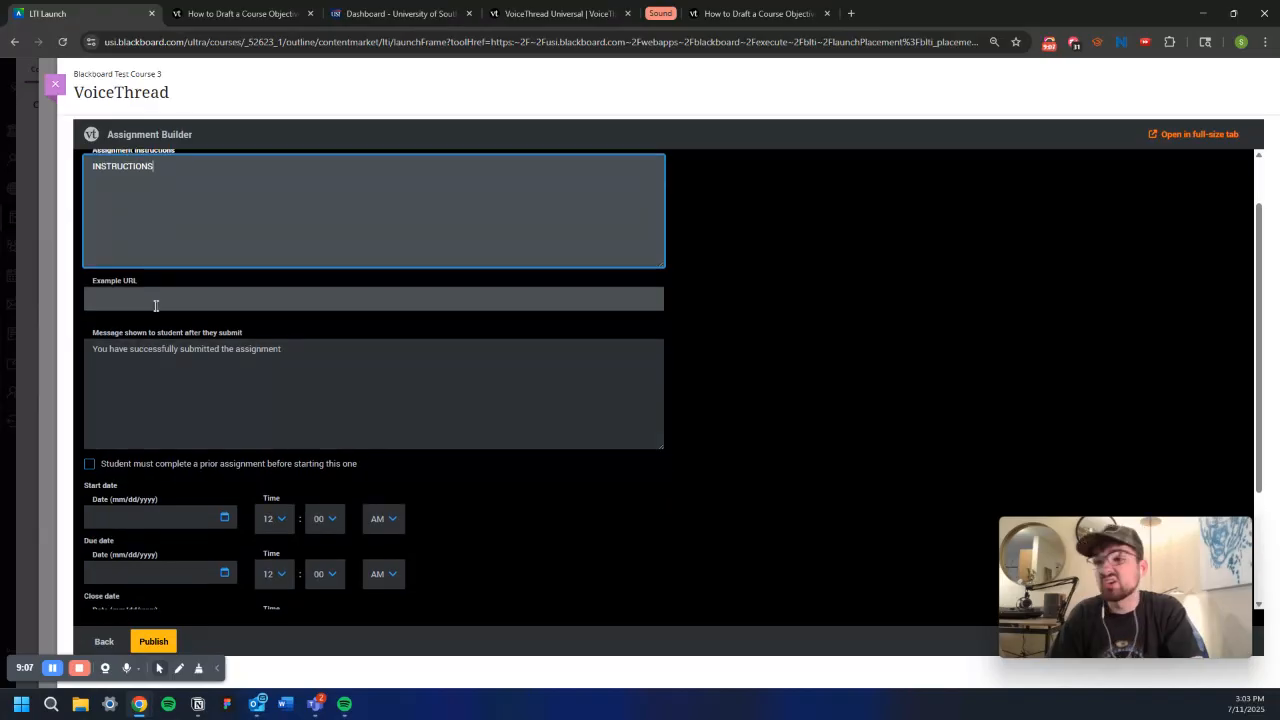
{"action": "scroll", "coordinate": [177, 357], "scroll_direction": "down", "scroll_amount": 1}
{"action": "left_click", "coordinate": [178, 359]}
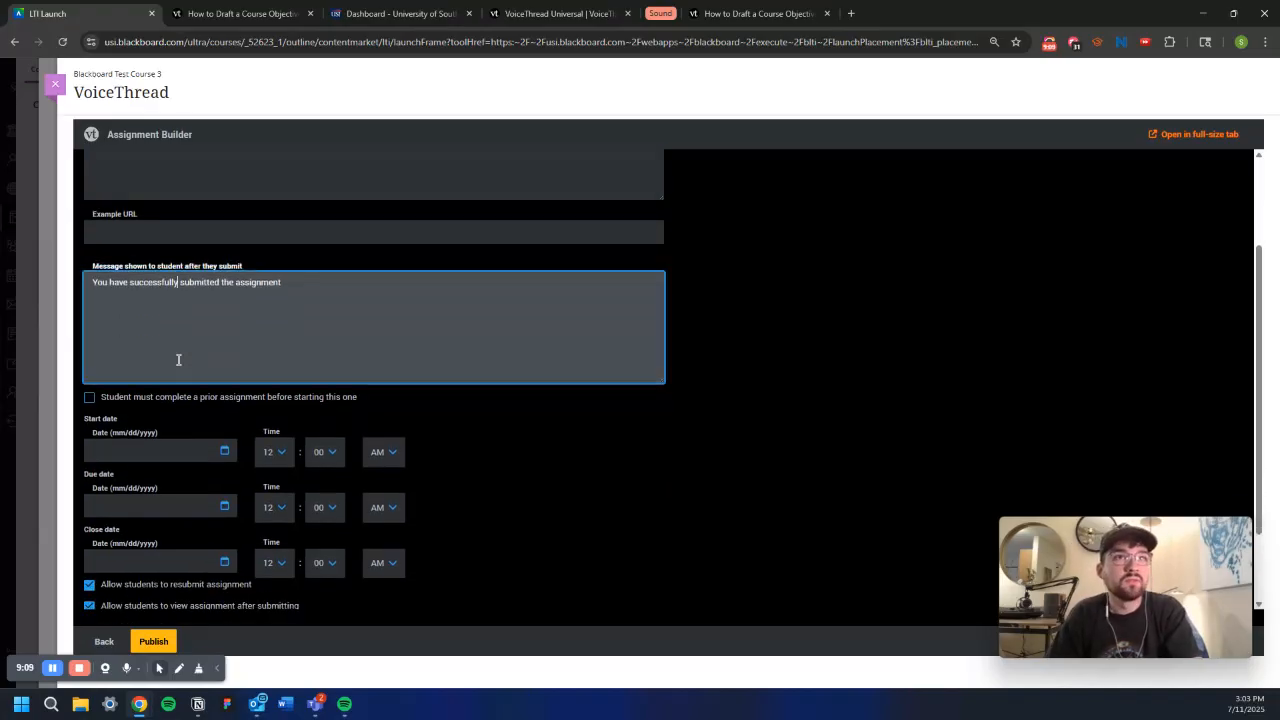
{"action": "scroll", "coordinate": [180, 359], "scroll_direction": "down", "scroll_amount": 2}
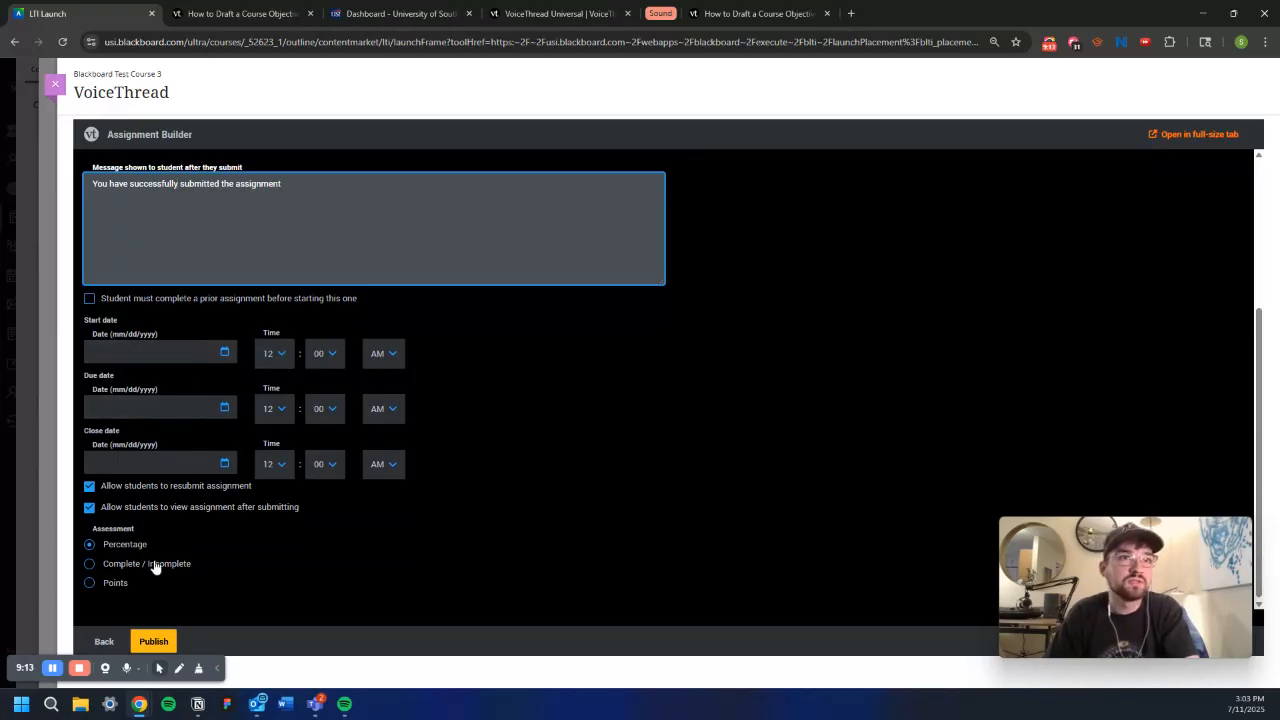
{"action": "scroll", "coordinate": [112, 357], "scroll_direction": "up", "scroll_amount": 1}
{"action": "scroll", "coordinate": [112, 357], "scroll_direction": "down", "scroll_amount": 1}
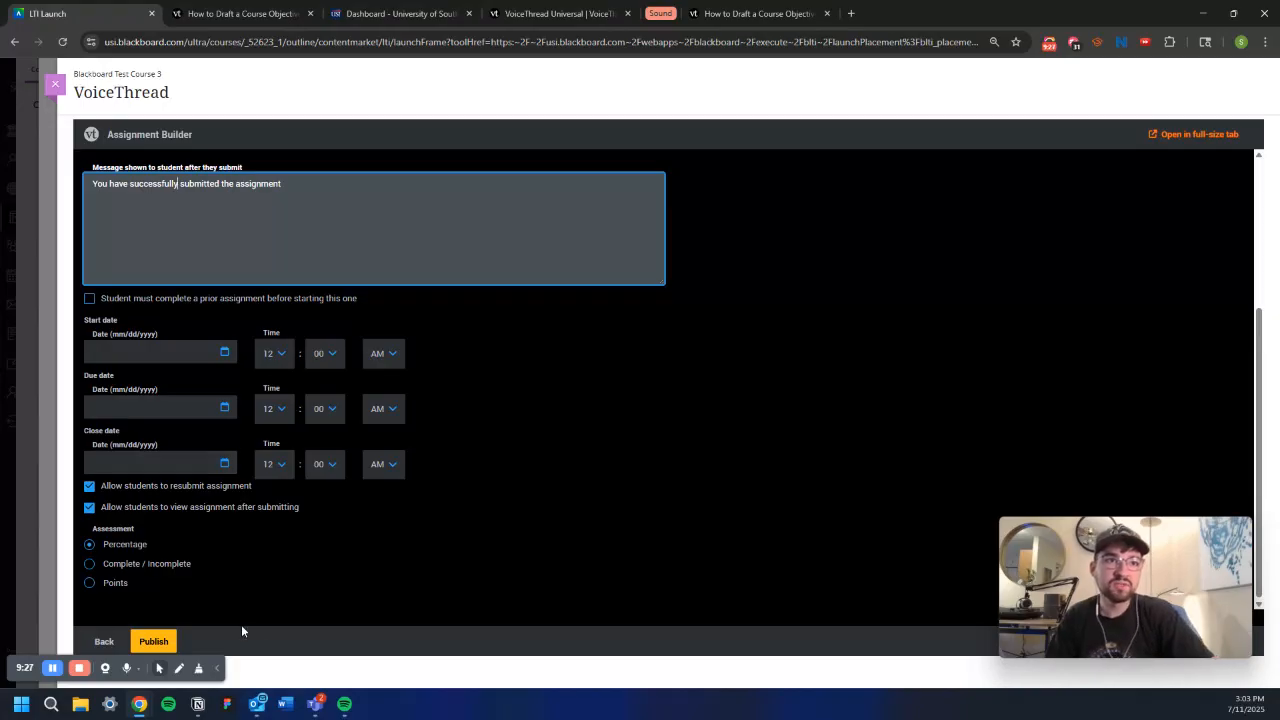
{"action": "left_click", "coordinate": [104, 586]}
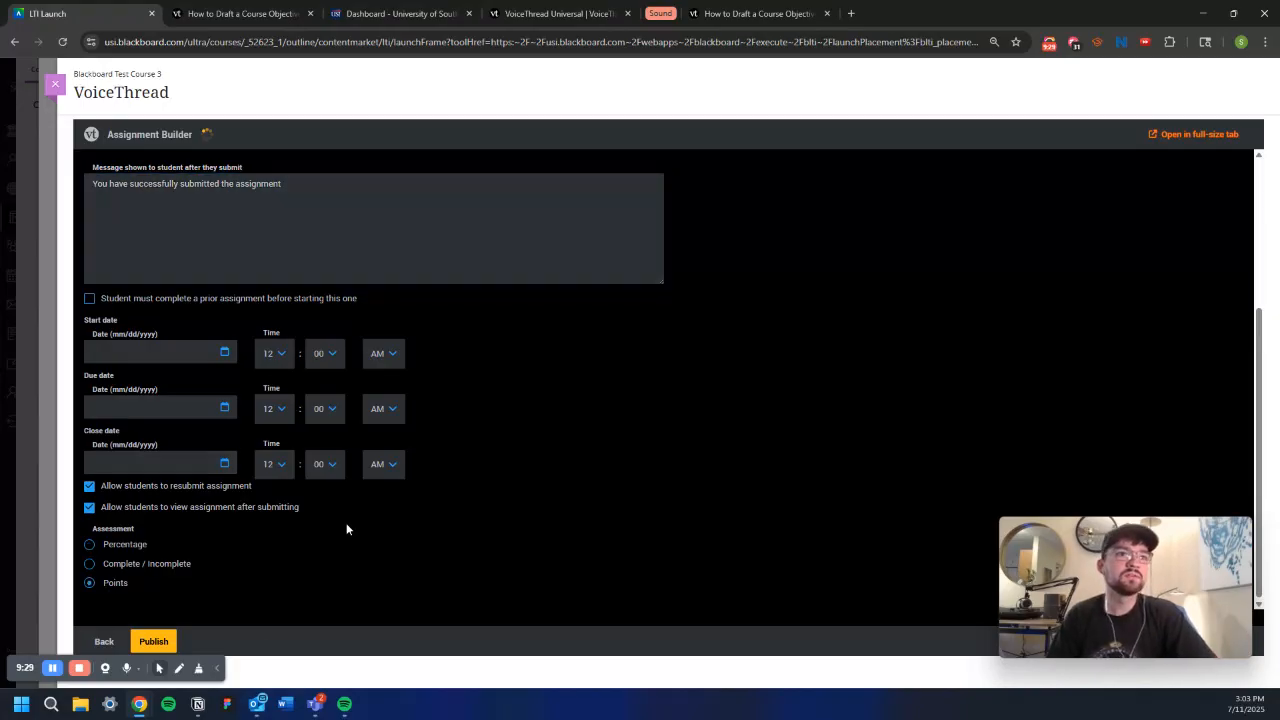
{"action": "left_click", "coordinate": [171, 577]}
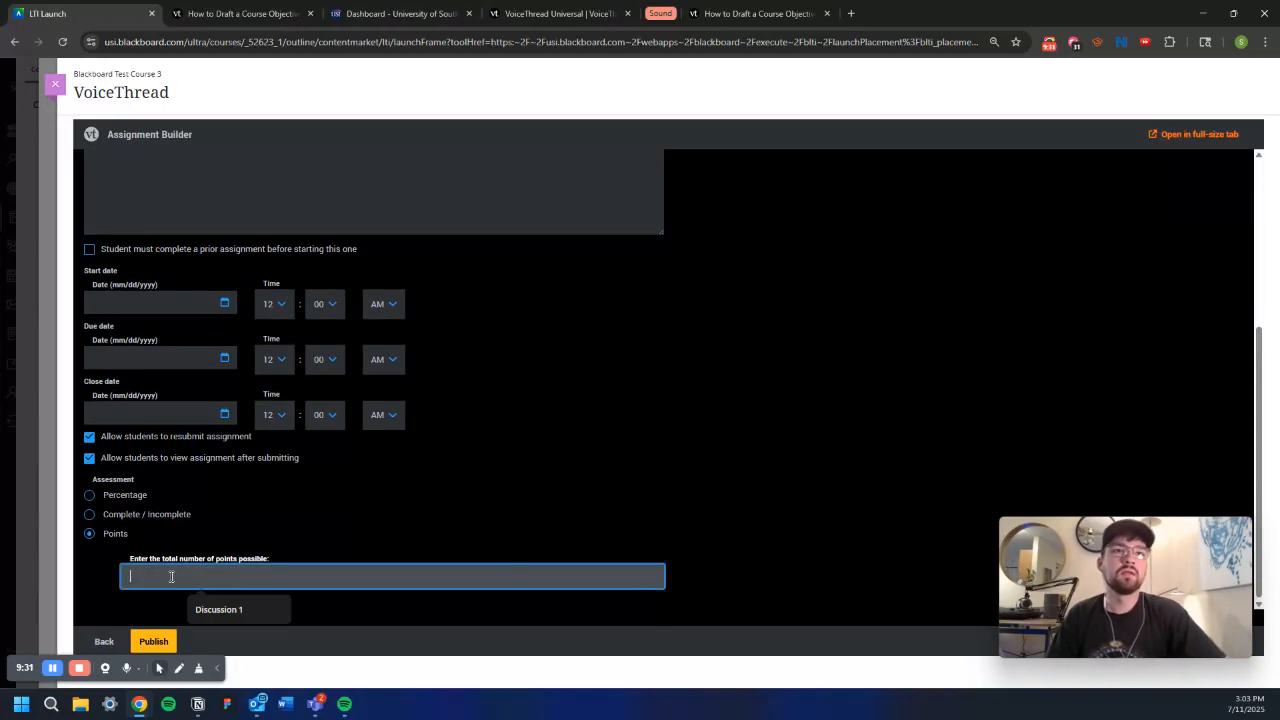
{"action": "type", "text": "10"}
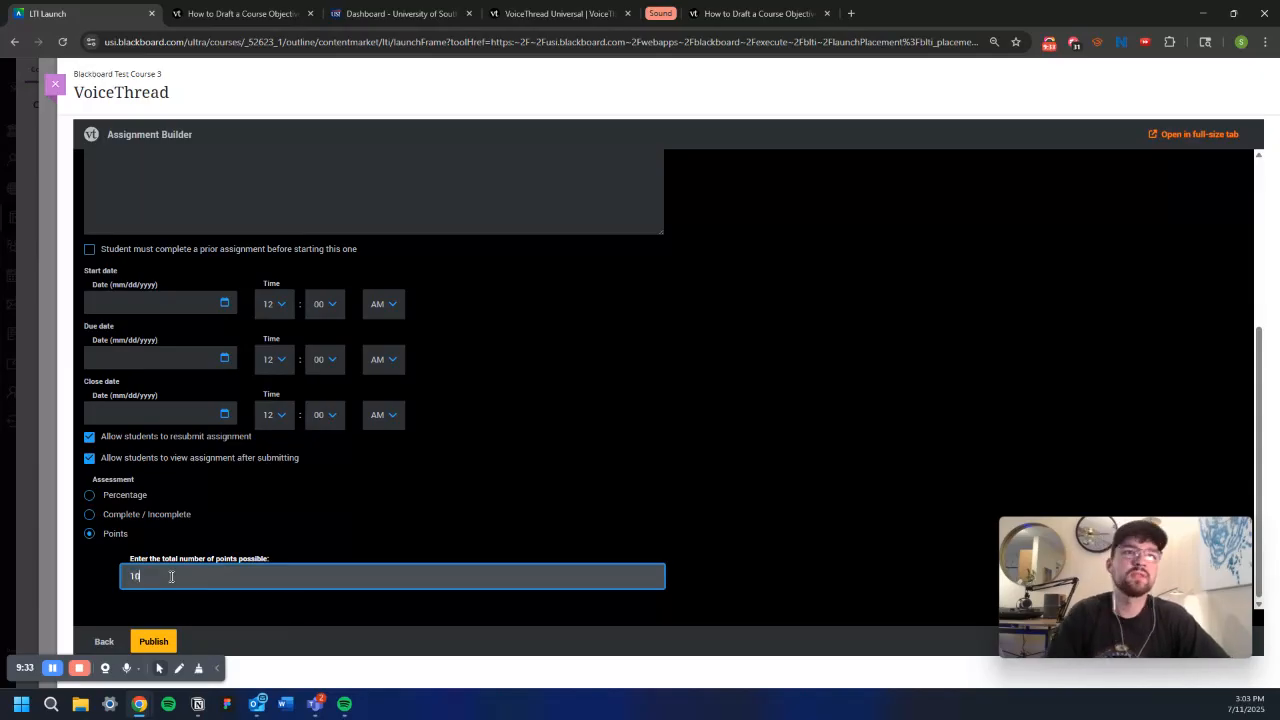
{"action": "left_click", "coordinate": [112, 560]}
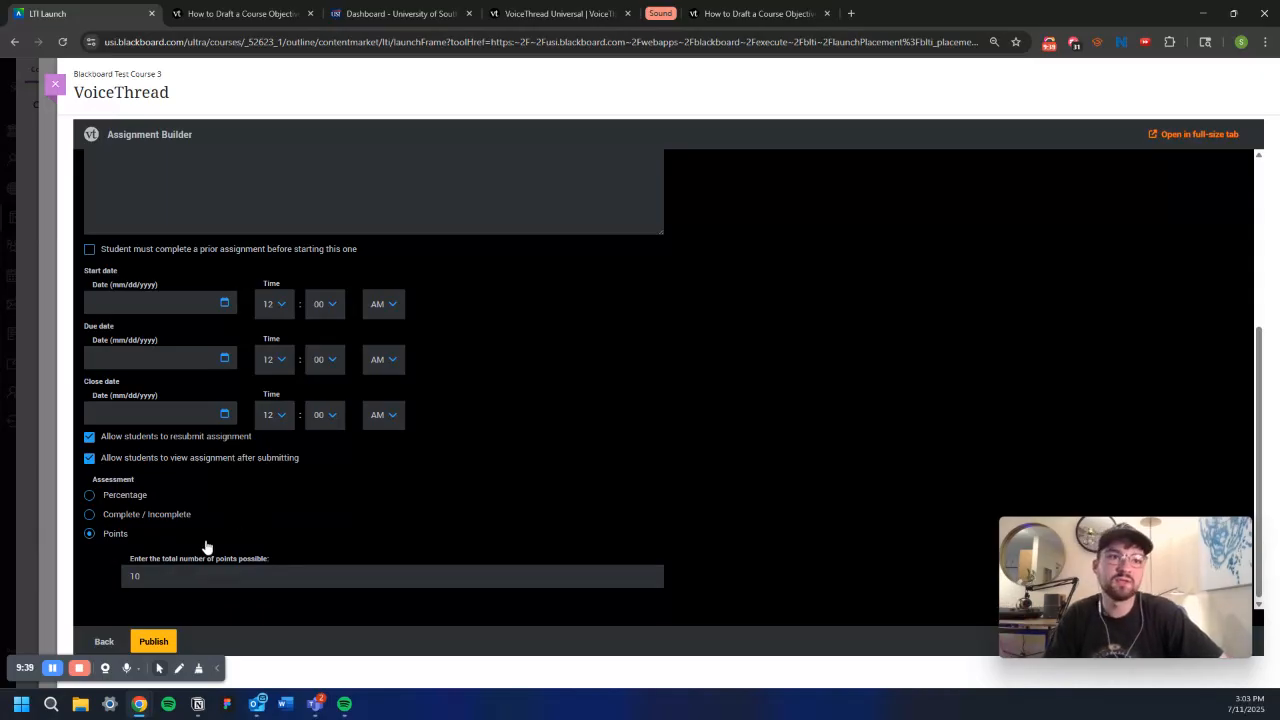
{"action": "left_click", "coordinate": [163, 641]}
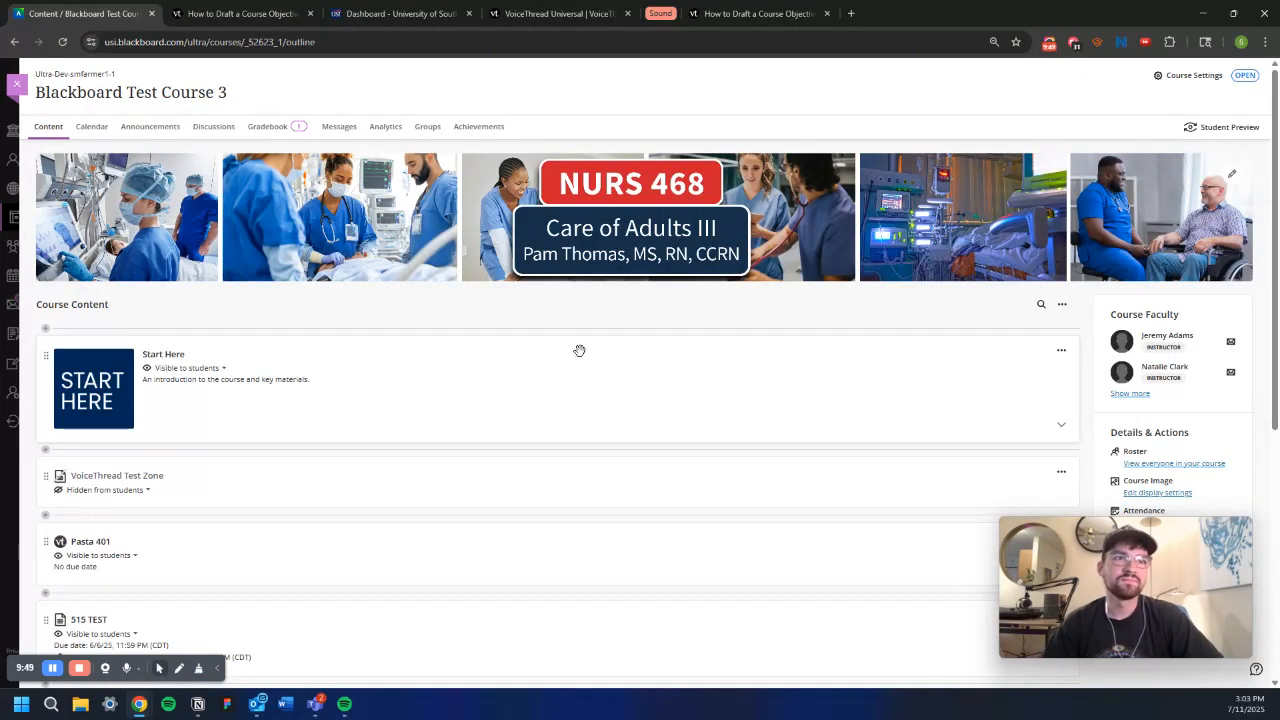
Hide the Pasta 401 assignment from students in the course content.
{"action": "scroll", "coordinate": [190, 395], "scroll_direction": "down", "scroll_amount": 1}
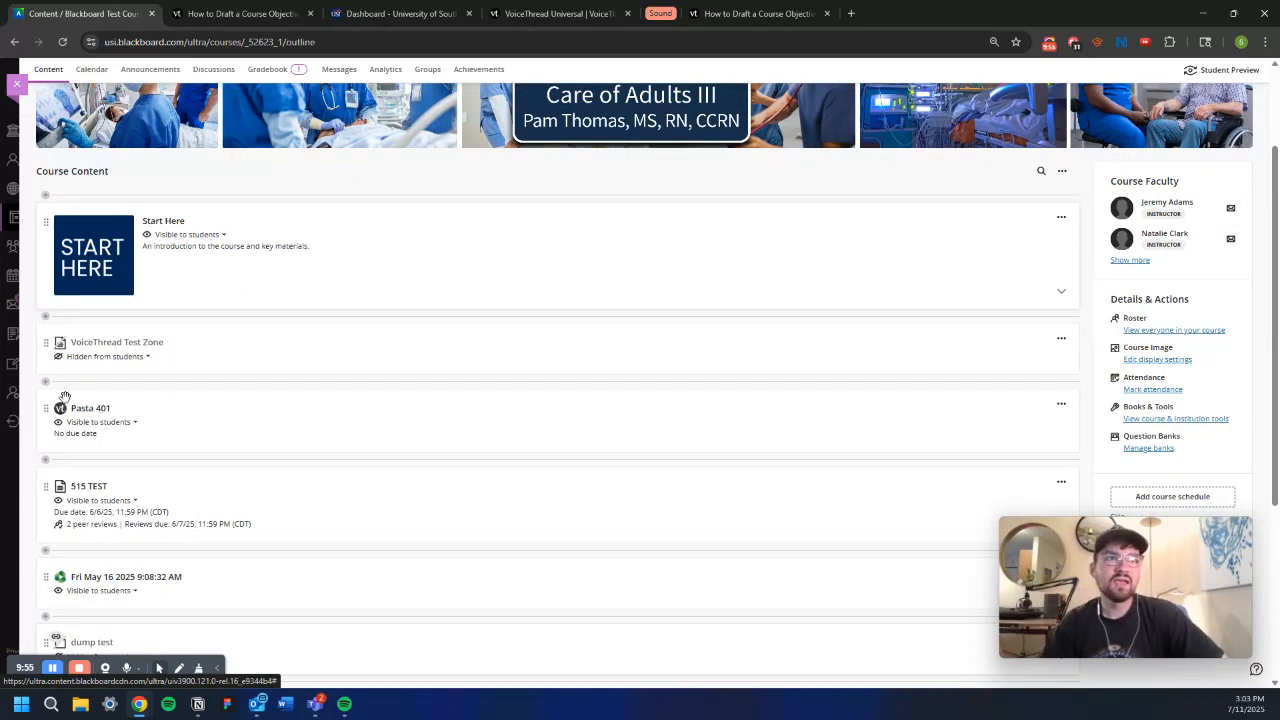
{"action": "left_click", "coordinate": [131, 424]}
{"action": "left_click", "coordinate": [118, 462]}
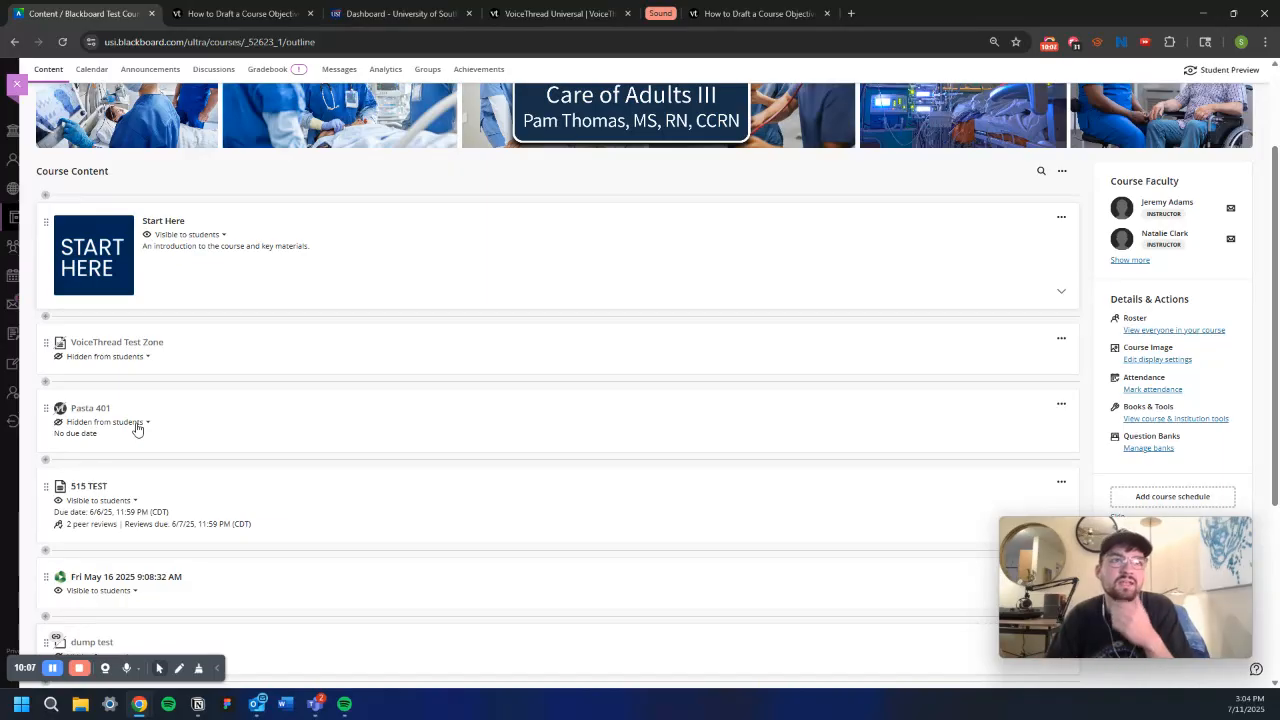
Launch the Pasta 401 assignment, check its overview, student gallery and graded submissions, and return to the course content.
{"action": "left_click", "coordinate": [136, 415]}
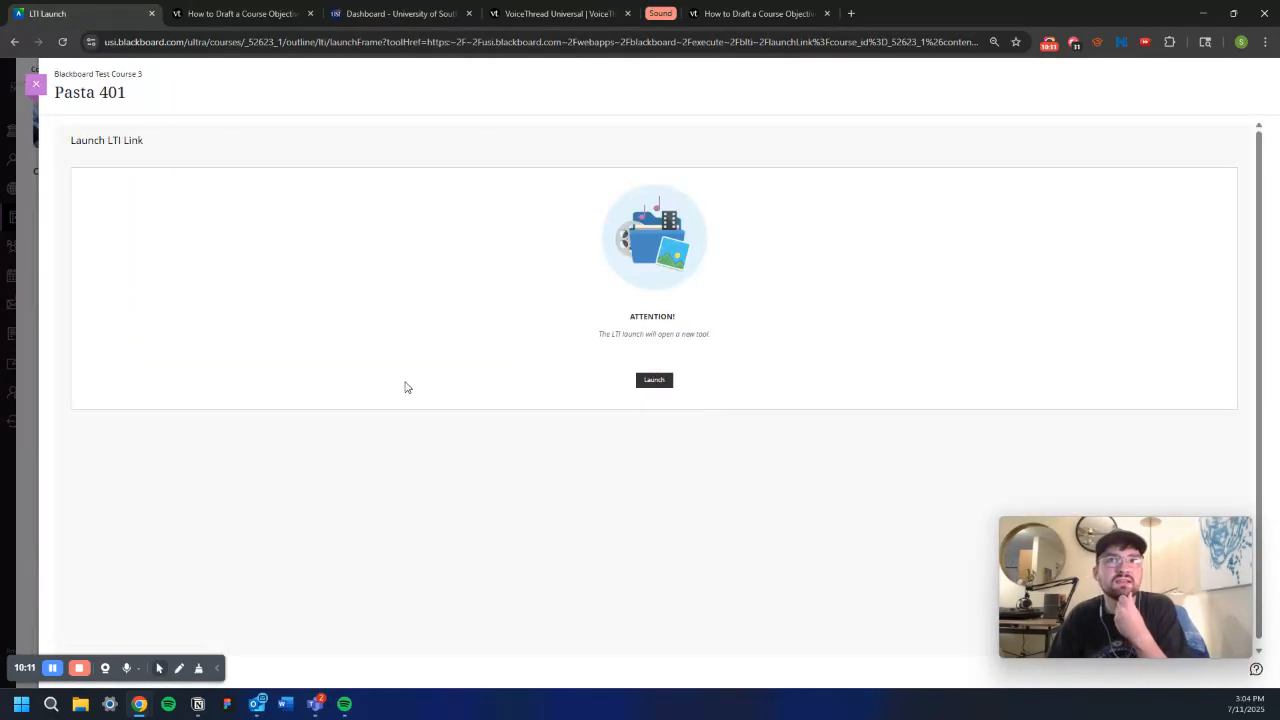
{"action": "left_click", "coordinate": [654, 380]}
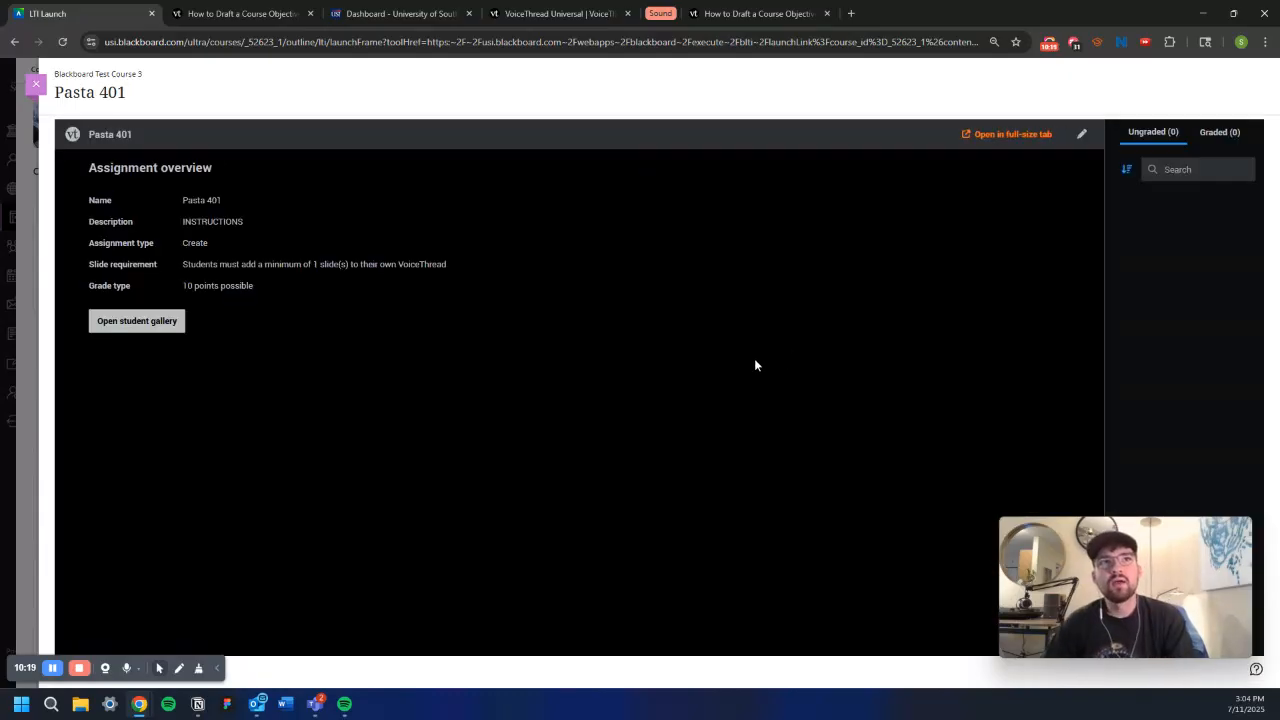
{"action": "left_click", "coordinate": [166, 321]}
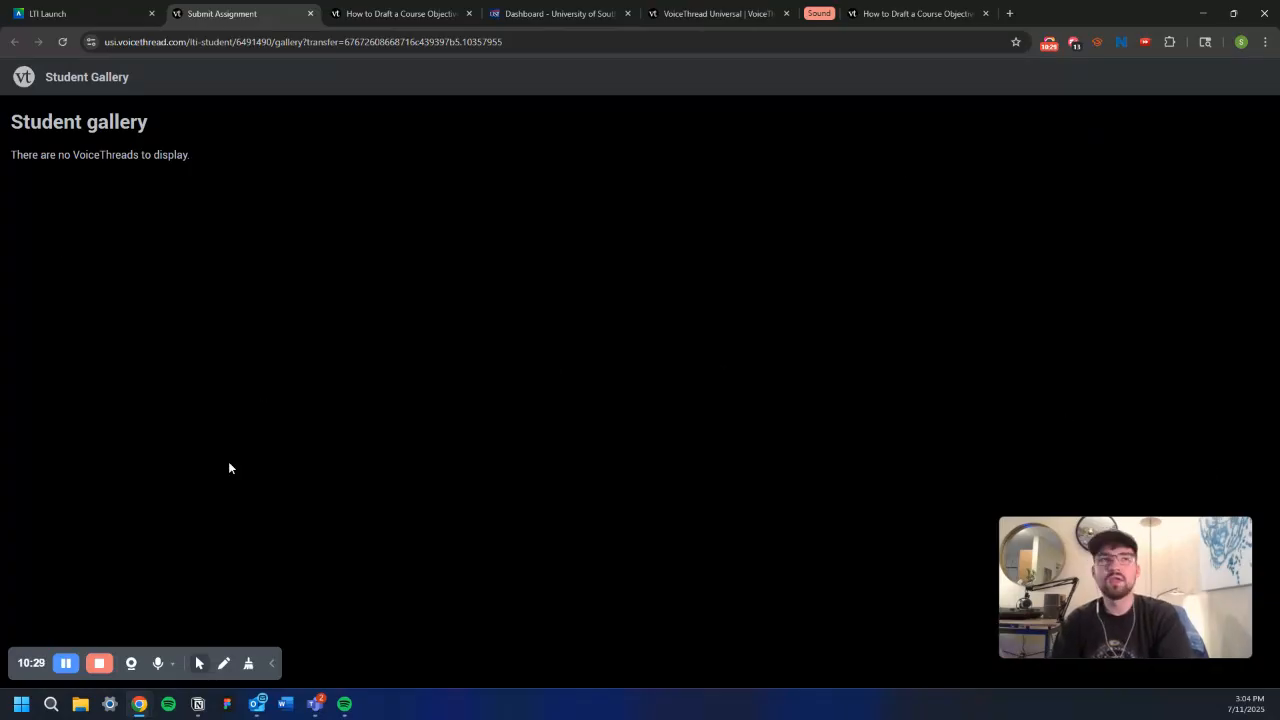
{"action": "left_click", "coordinate": [126, 10]}
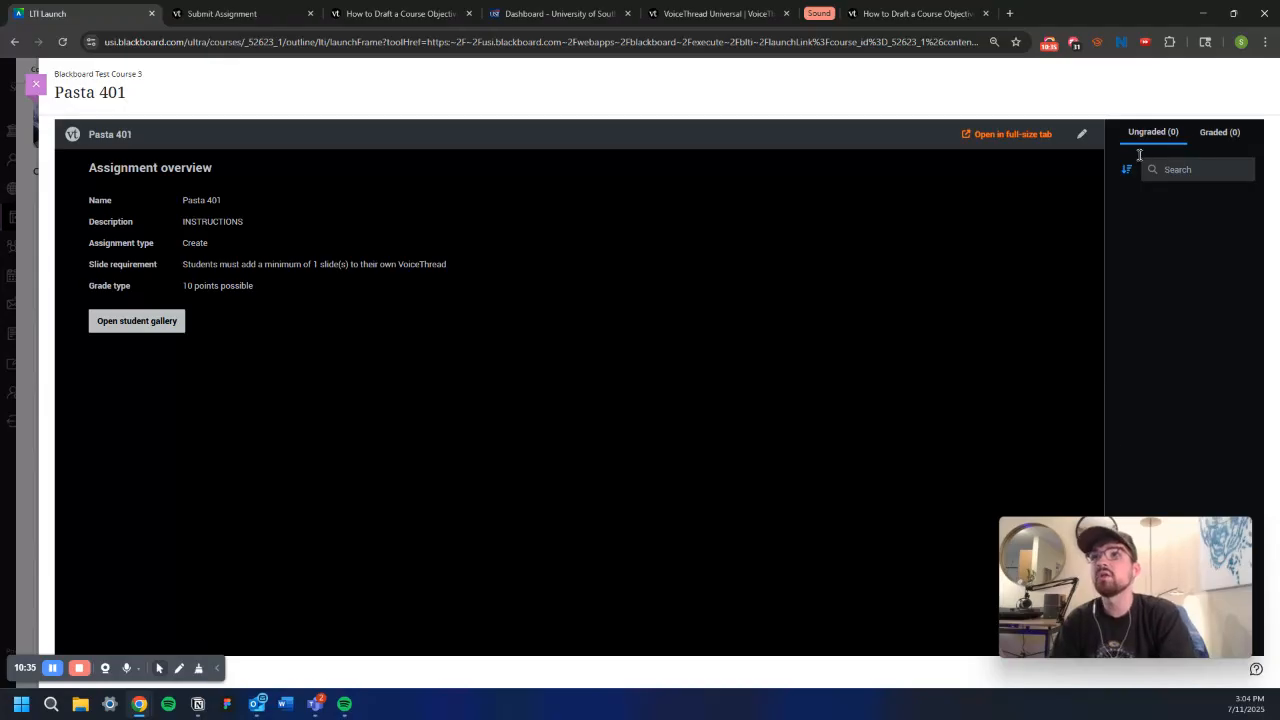
{"action": "left_click", "coordinate": [1226, 133]}
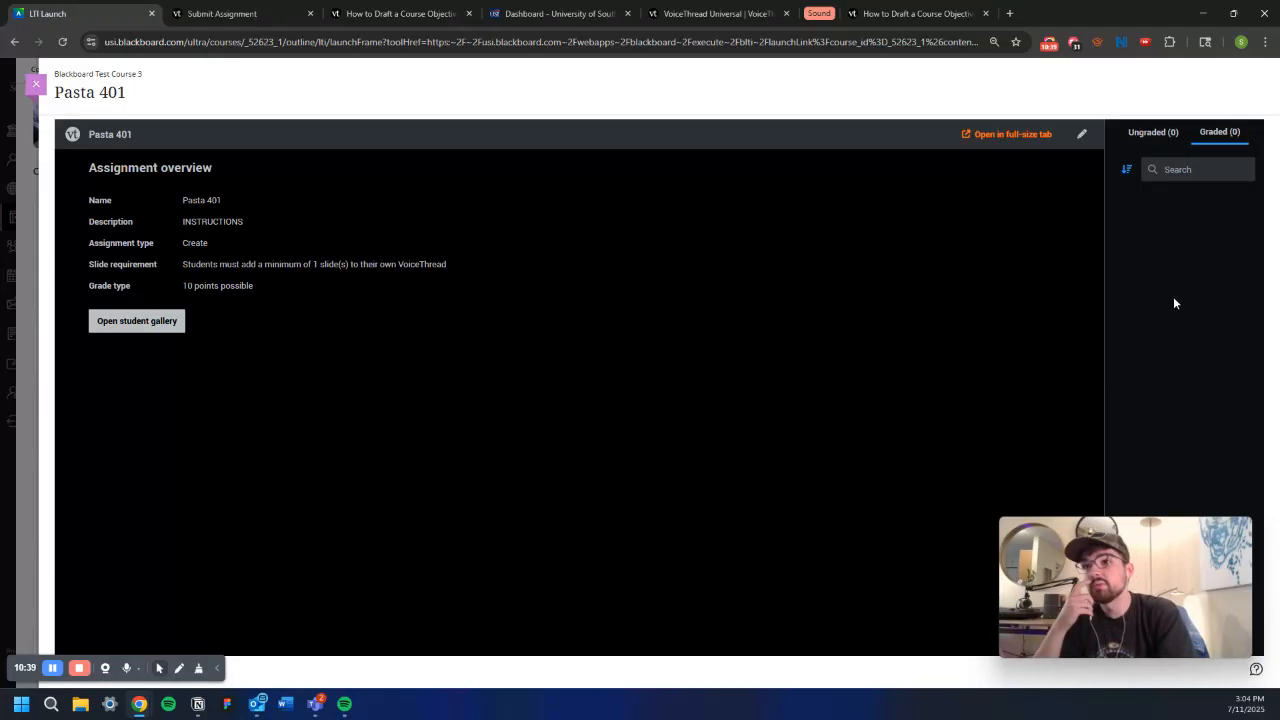
{"action": "left_click", "coordinate": [36, 83]}
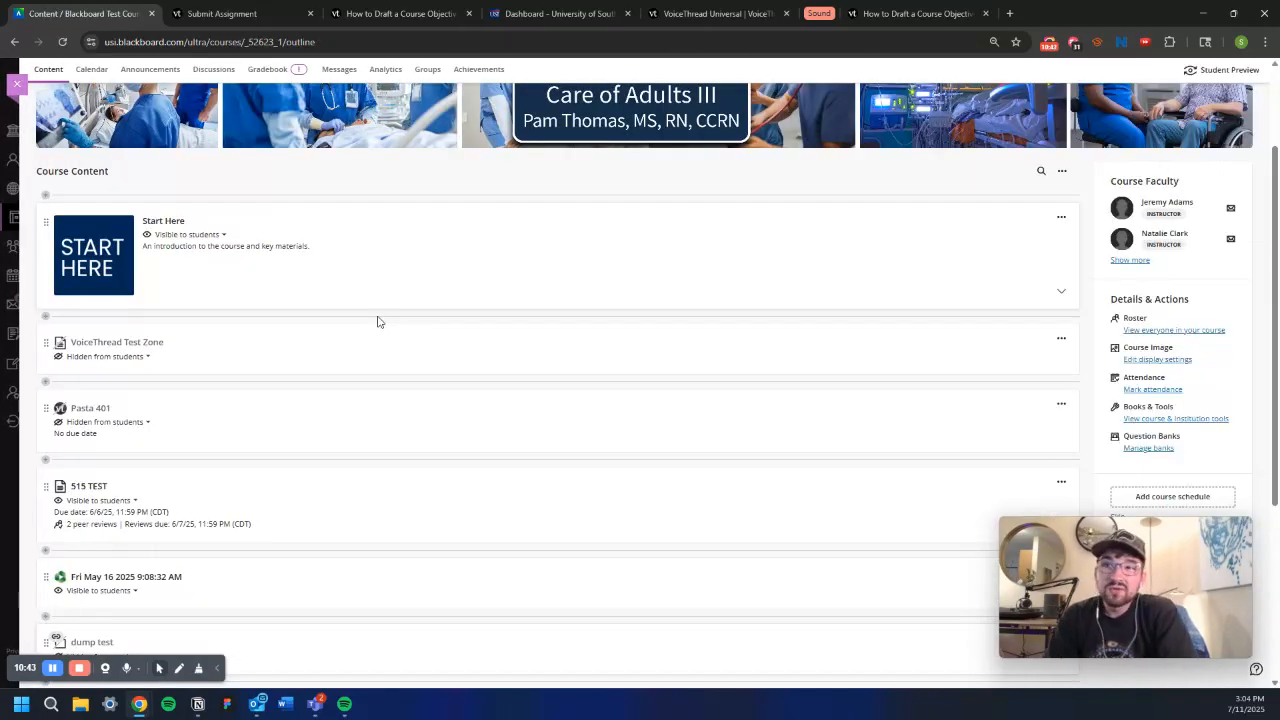
View the VoiceThread Test Zone document with its embed and links, and close it.
{"action": "left_click", "coordinate": [212, 360]}
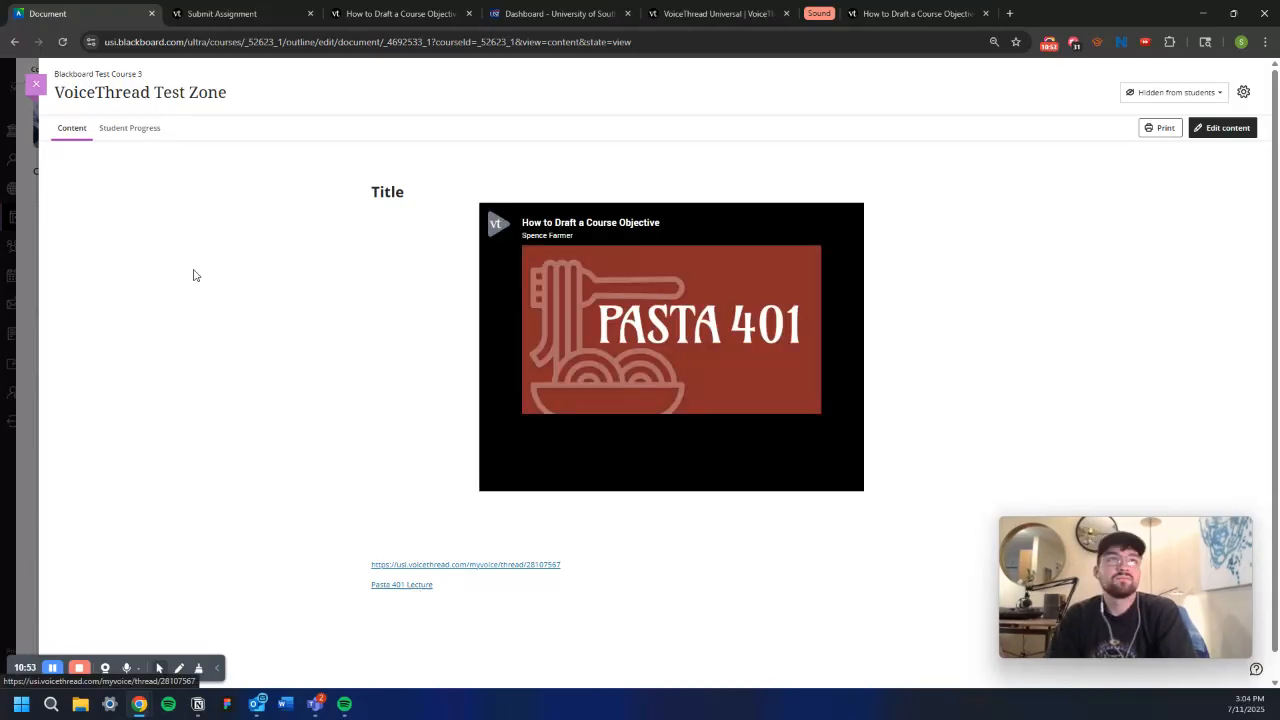
{"action": "left_click", "coordinate": [35, 84]}
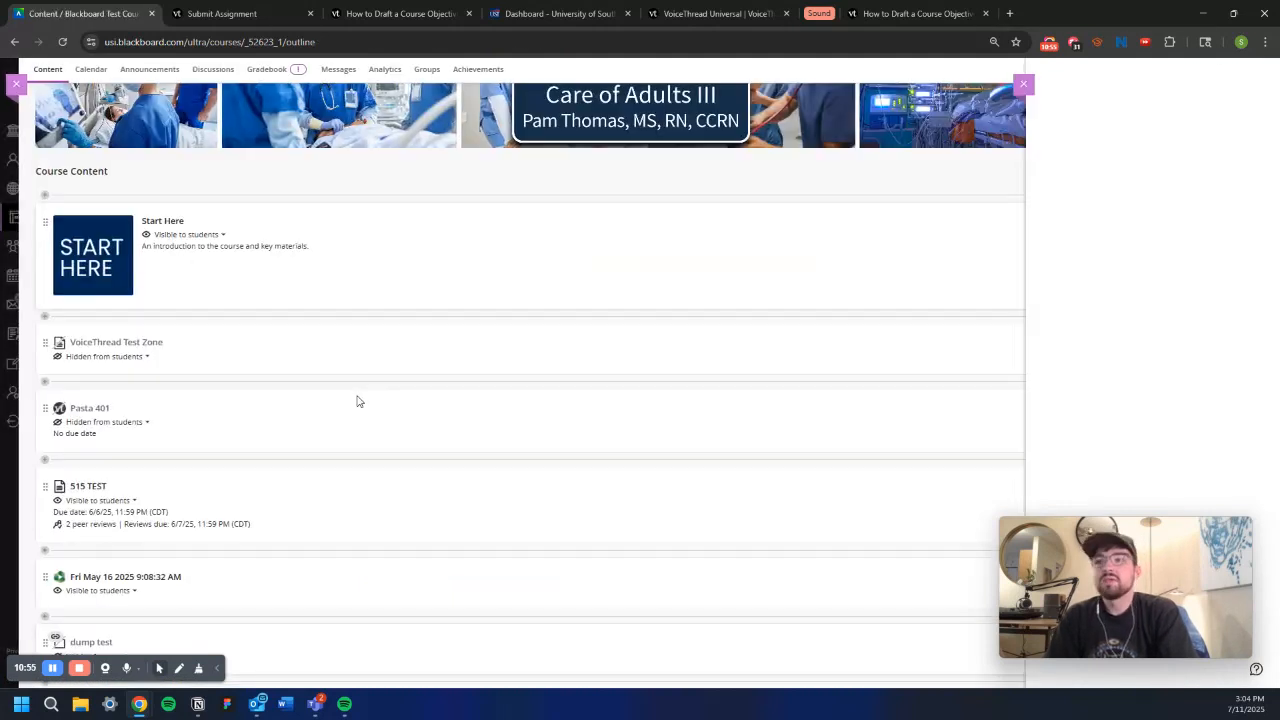